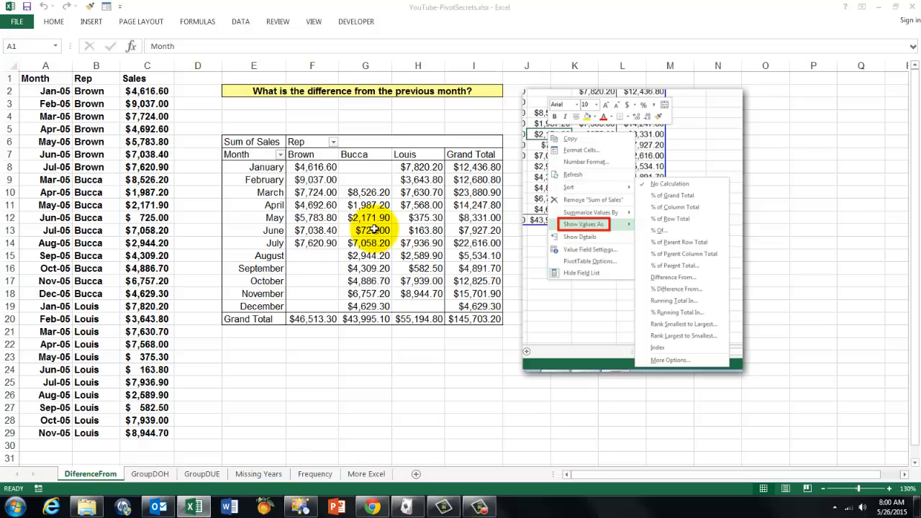
Show the Sum of Sales values as Difference From, with Month as base field and (previous) as base item.
{"action": "right_click", "coordinate": [374, 229]}
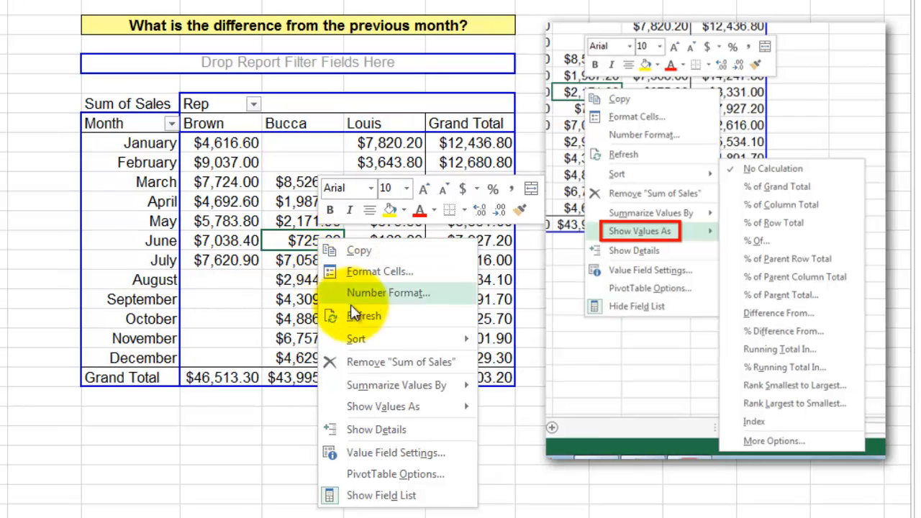
{"action": "mouse_move", "coordinate": [368, 411]}
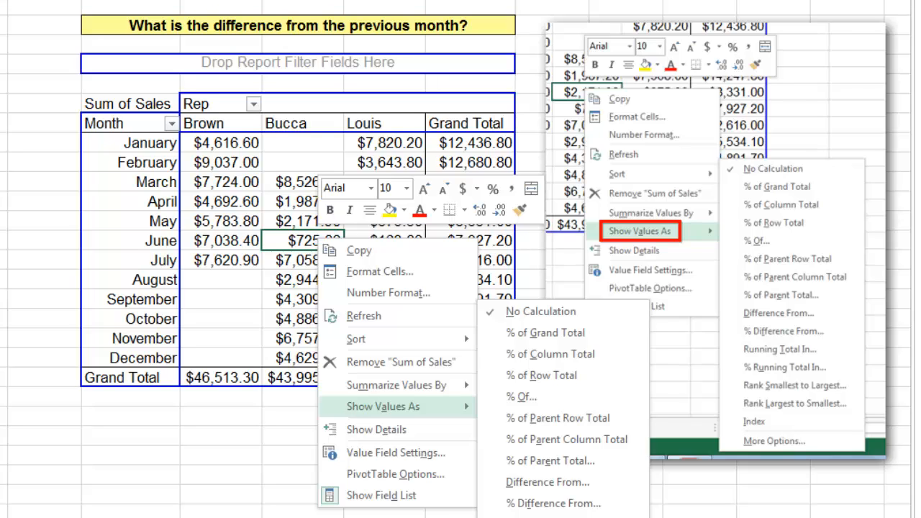
{"action": "left_click", "coordinate": [532, 482]}
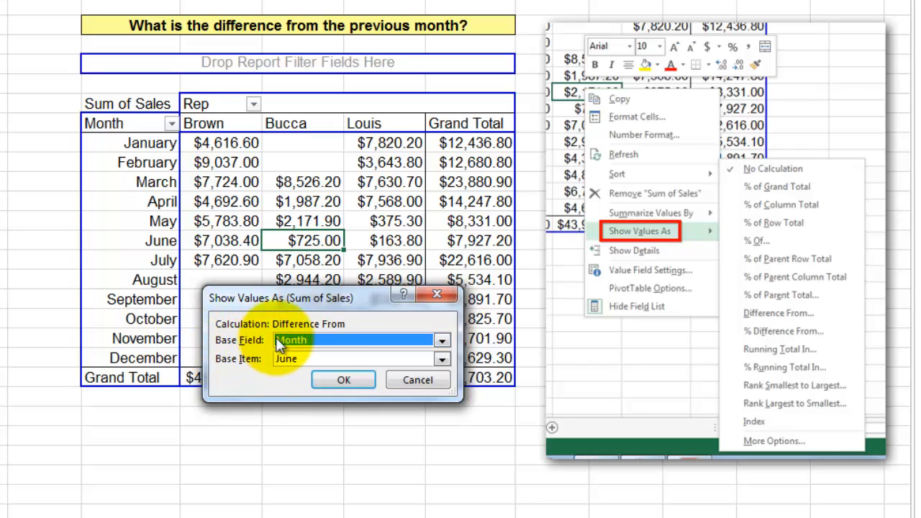
{"action": "left_click", "coordinate": [441, 340]}
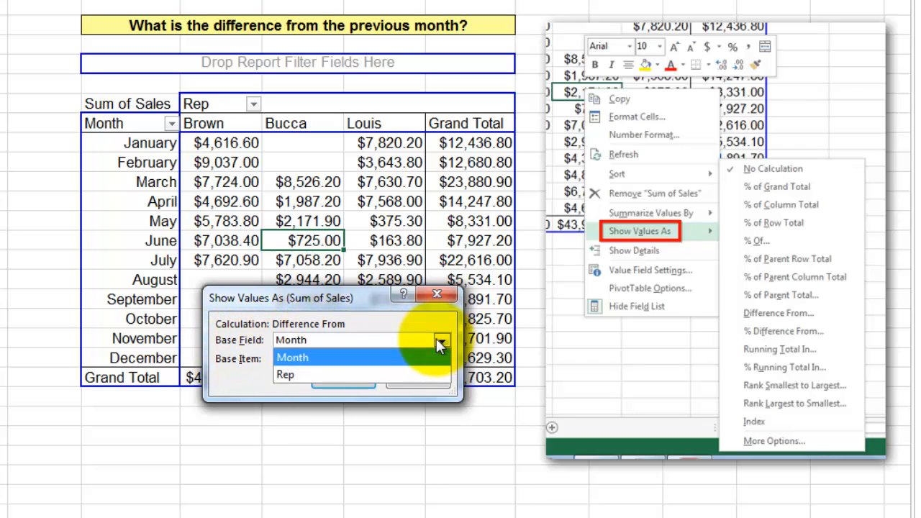
{"action": "left_click", "coordinate": [301, 357]}
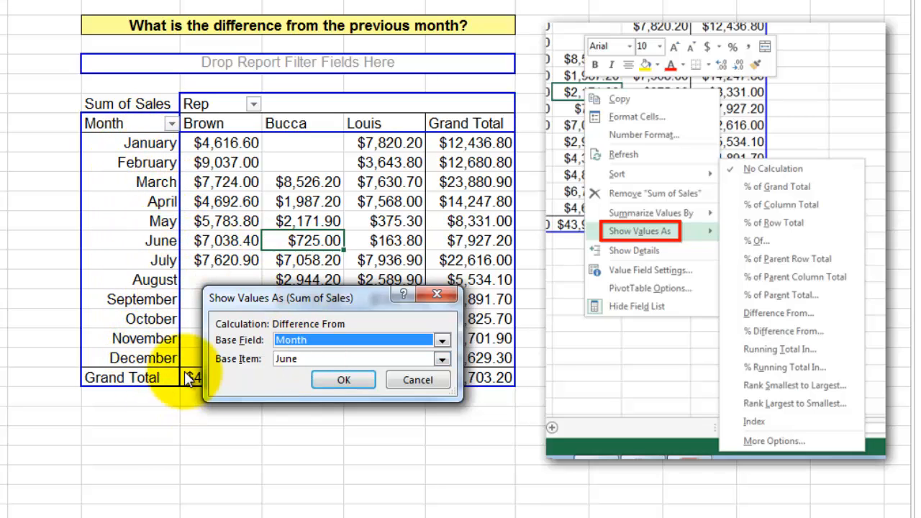
{"action": "left_click", "coordinate": [443, 360]}
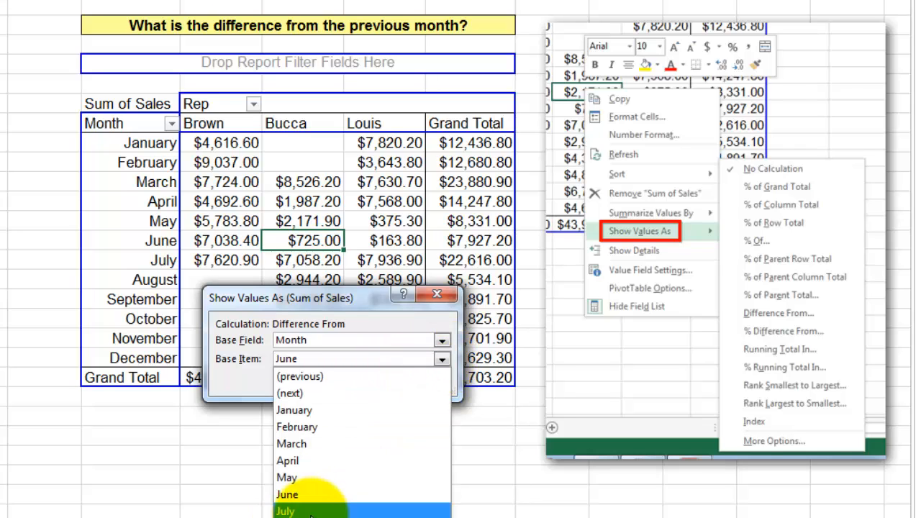
{"action": "left_click", "coordinate": [307, 379]}
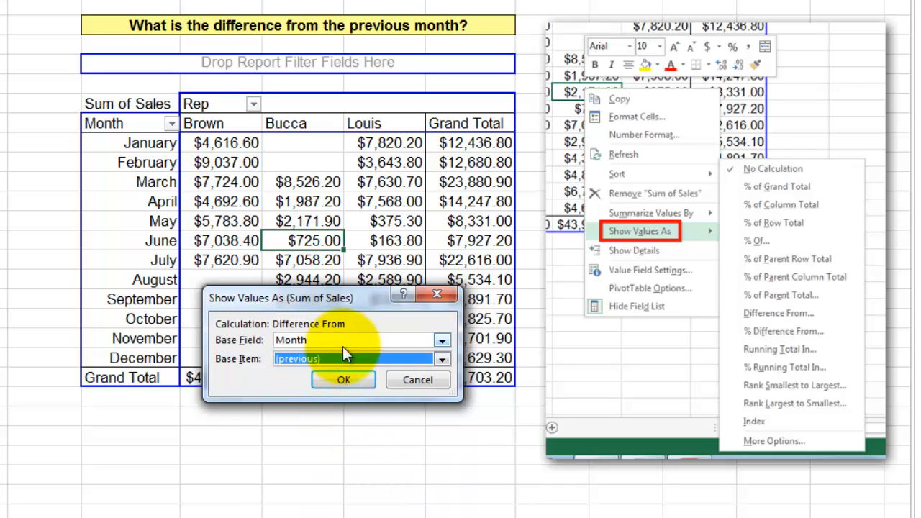
{"action": "left_click", "coordinate": [349, 382]}
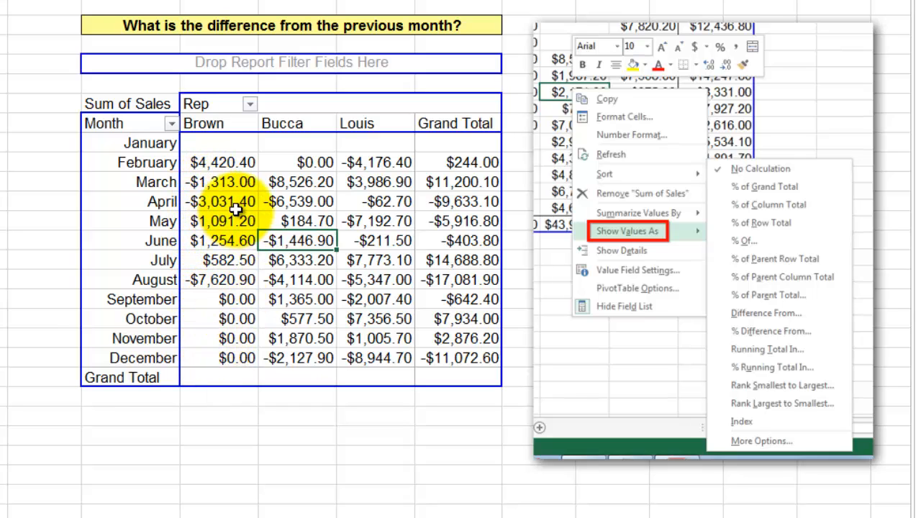
Format the Sum of Sales field's negative currency numbers as red in parentheses.
{"action": "right_click", "coordinate": [298, 203]}
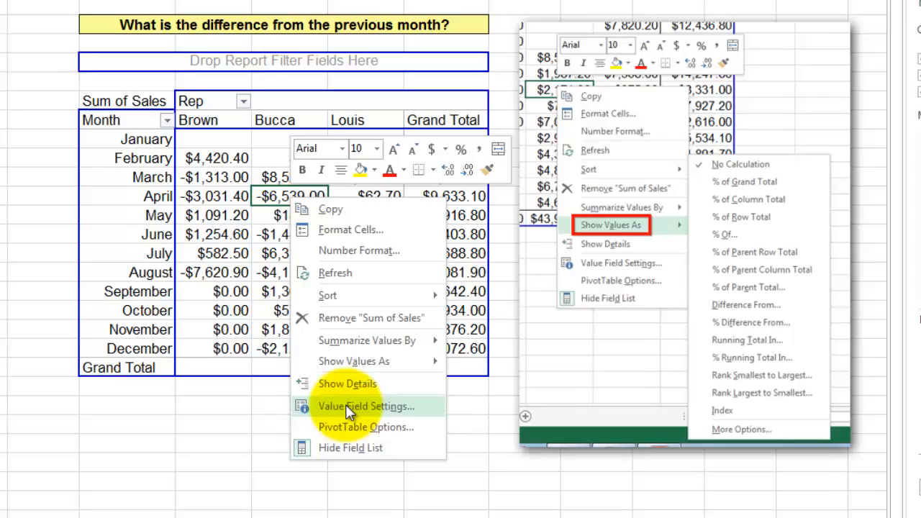
{"action": "left_click", "coordinate": [360, 416]}
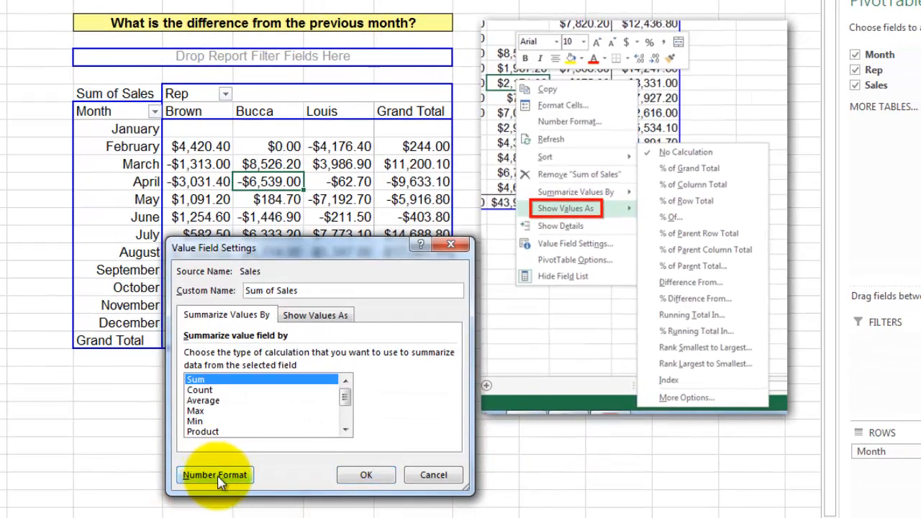
{"action": "left_click", "coordinate": [218, 479]}
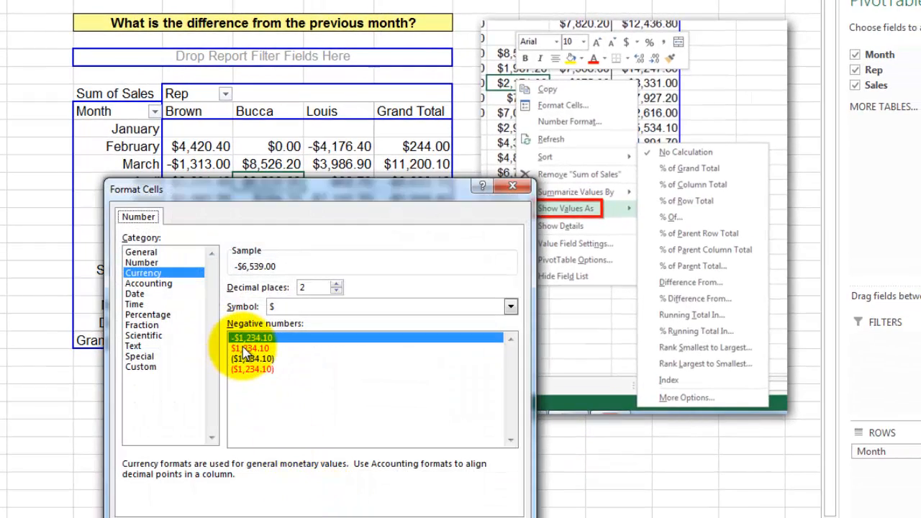
{"action": "left_click", "coordinate": [250, 369]}
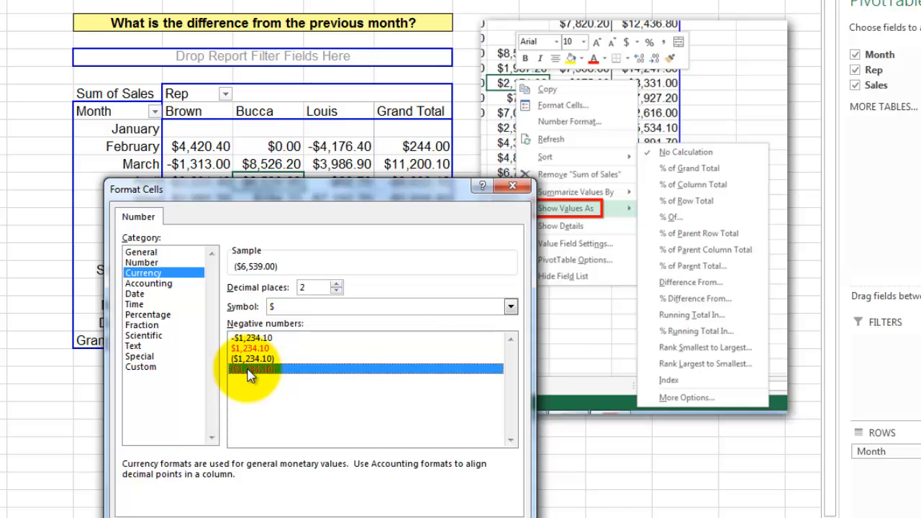
{"action": "left_click", "coordinate": [425, 512]}
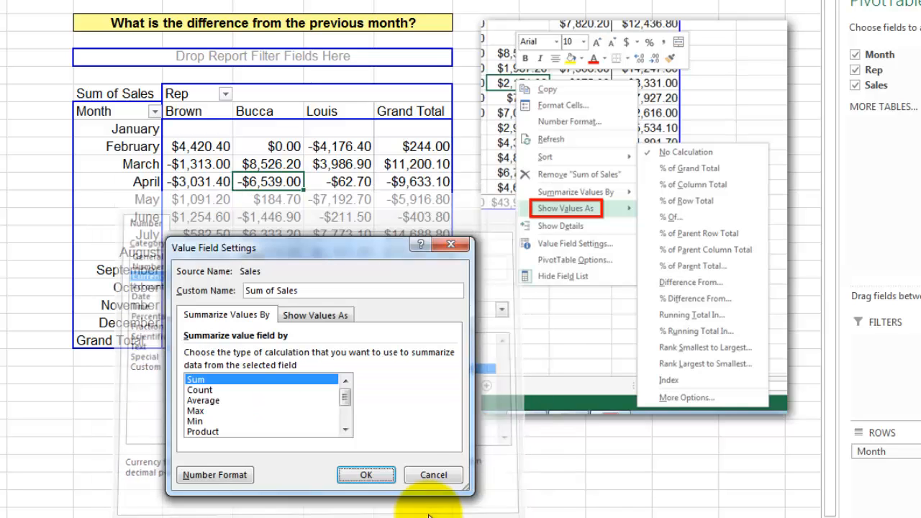
{"action": "left_click", "coordinate": [366, 476]}
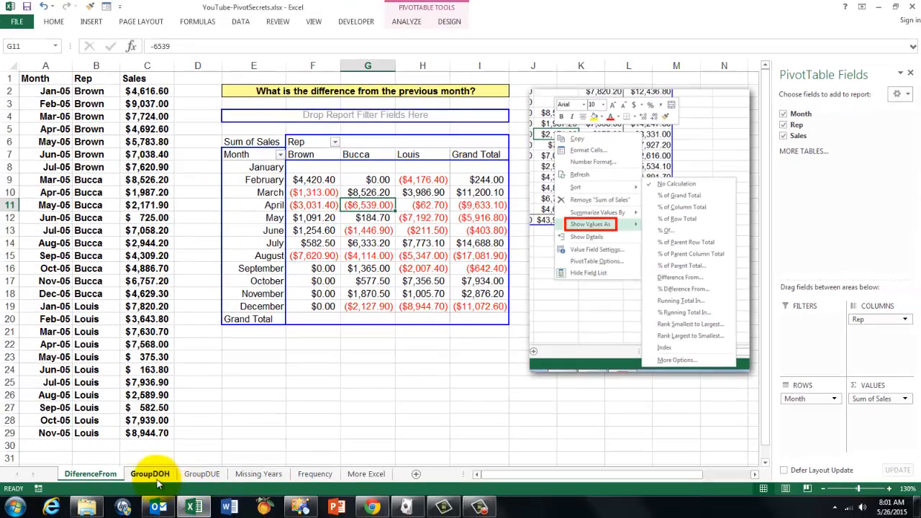
Create a PivotTable on a new worksheet from the GroupDOH sheet's data range A1:G19.
{"action": "left_click", "coordinate": [151, 475]}
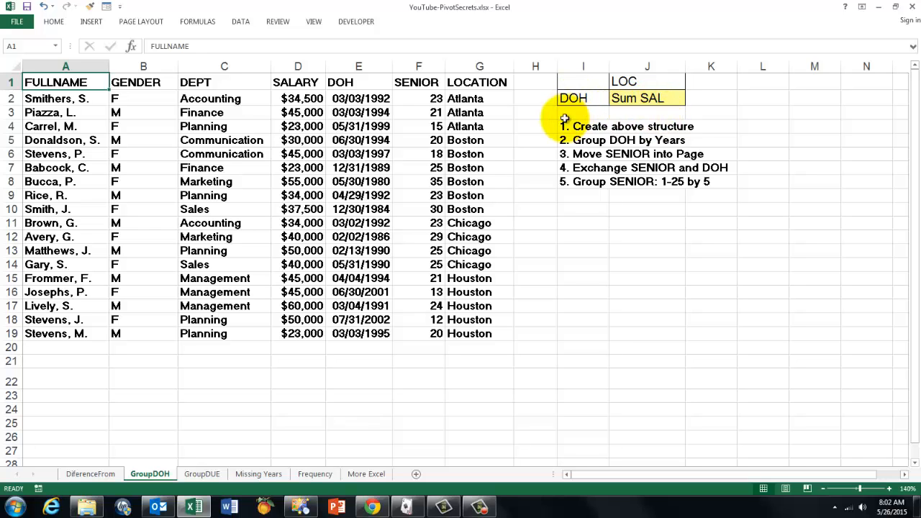
{"action": "left_click", "coordinate": [91, 22]}
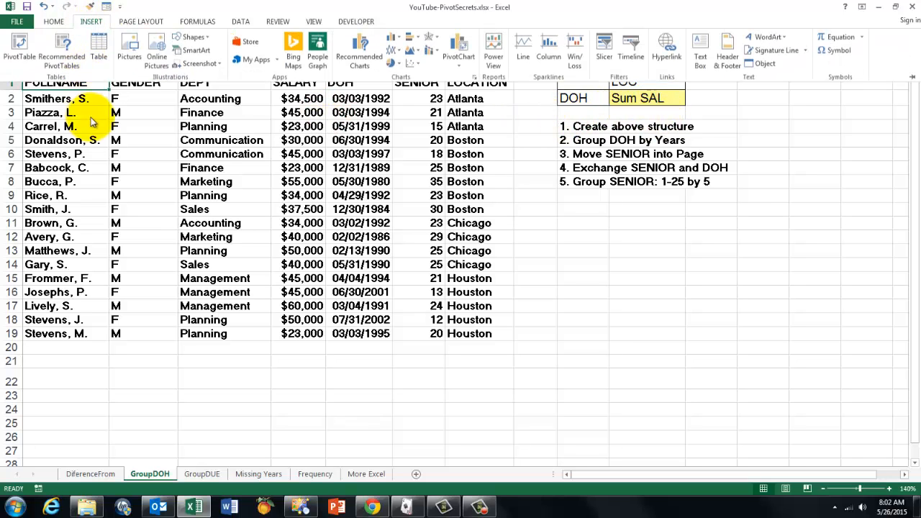
{"action": "left_click", "coordinate": [20, 48]}
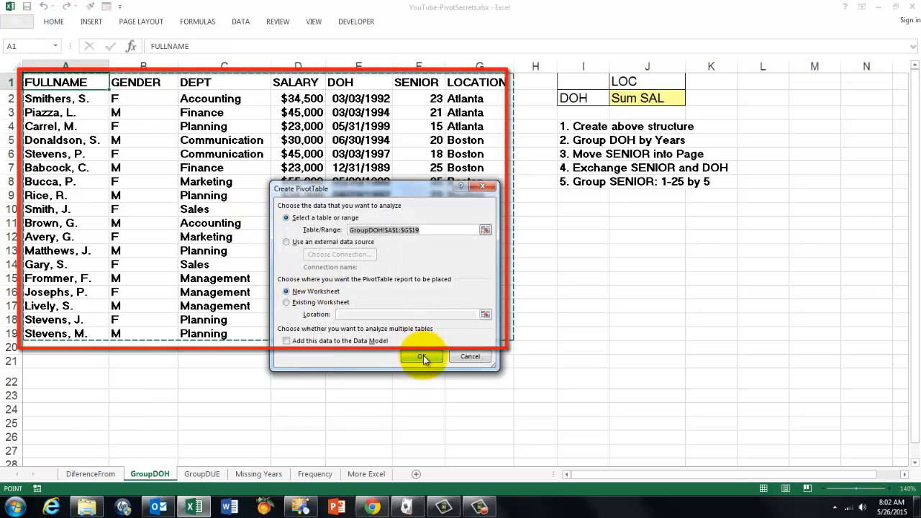
{"action": "left_click", "coordinate": [424, 355]}
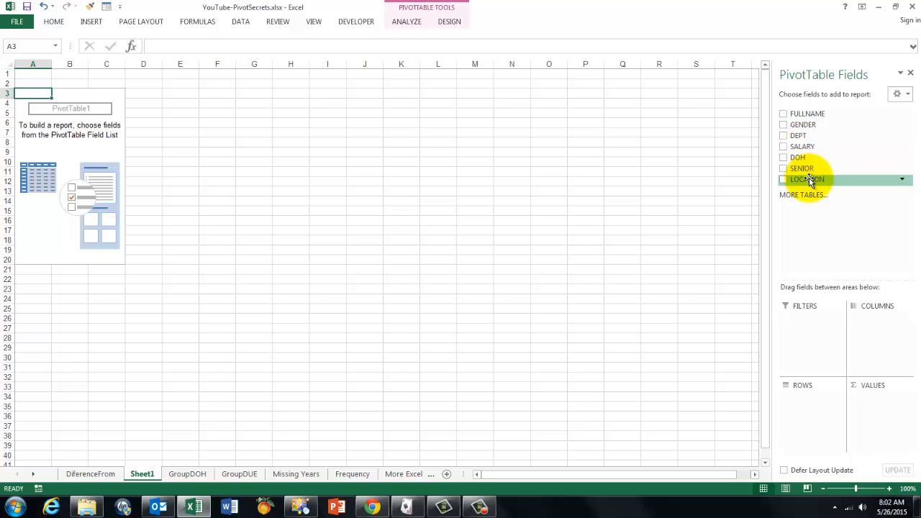
Lay out the PivotTable with LOCATION in columns, DOH in rows and SALARY summed in values.
{"action": "left_click_drag", "start_coordinate": [809, 180], "coordinate": [871, 321]}
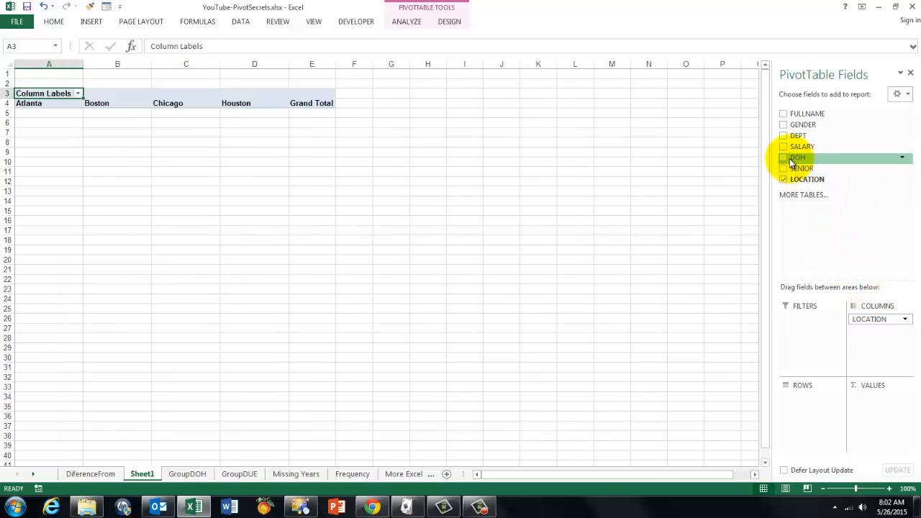
{"action": "left_click_drag", "start_coordinate": [795, 158], "coordinate": [805, 396]}
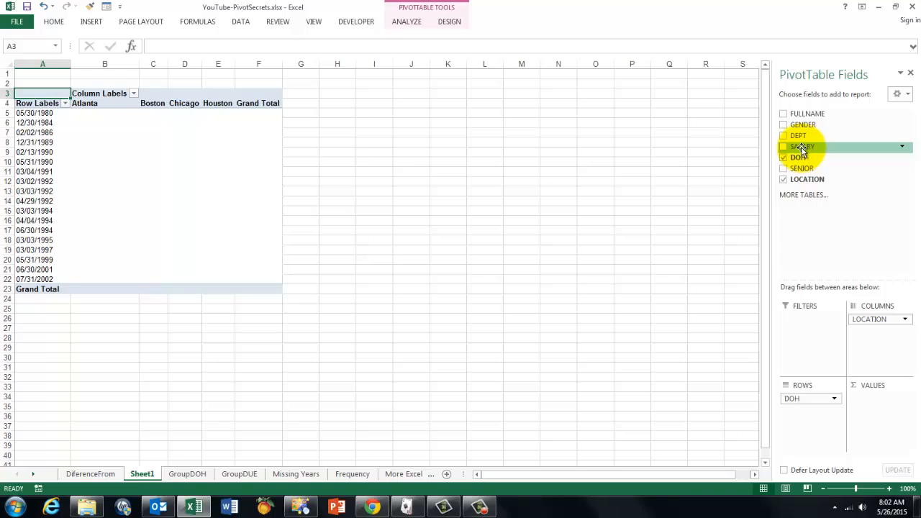
{"action": "left_click_drag", "start_coordinate": [801, 149], "coordinate": [878, 396]}
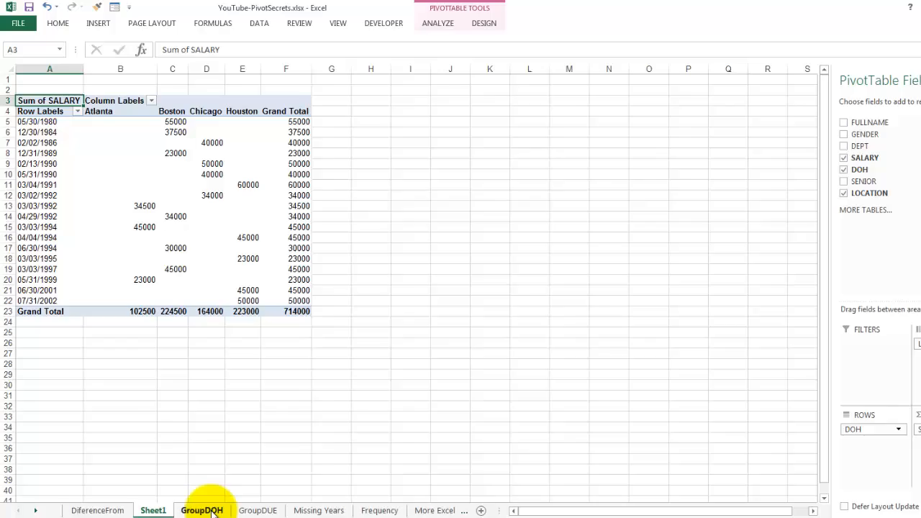
Check the GroupDOH instructions and group the DOH row dates on Sheet1 by Years only.
{"action": "left_click", "coordinate": [208, 507]}
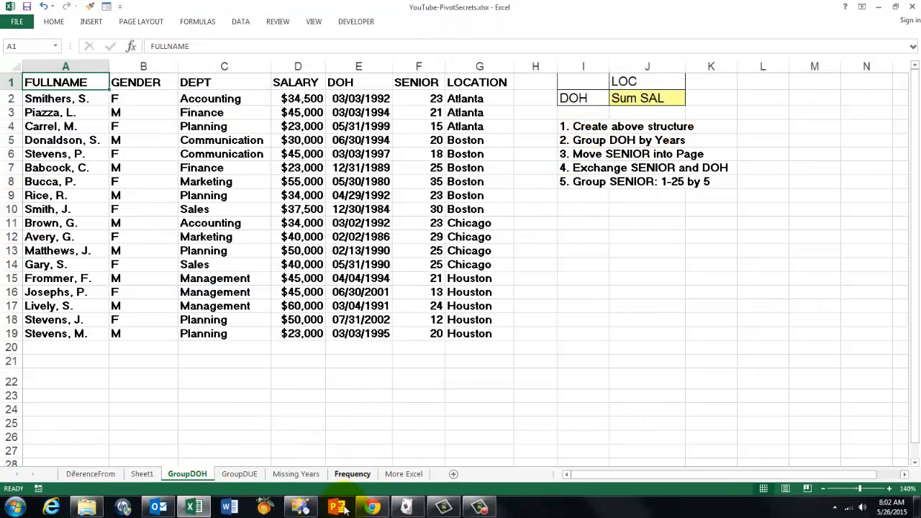
{"action": "left_click", "coordinate": [143, 475]}
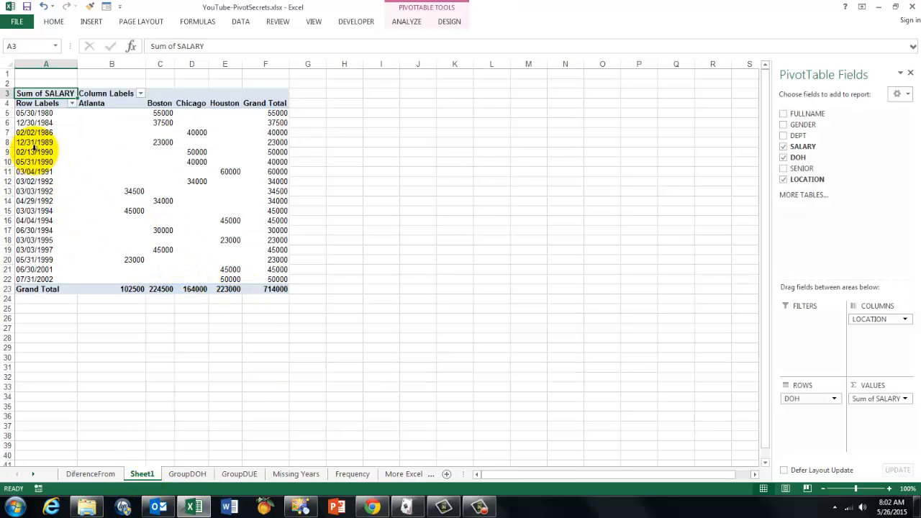
{"action": "right_click", "coordinate": [34, 152]}
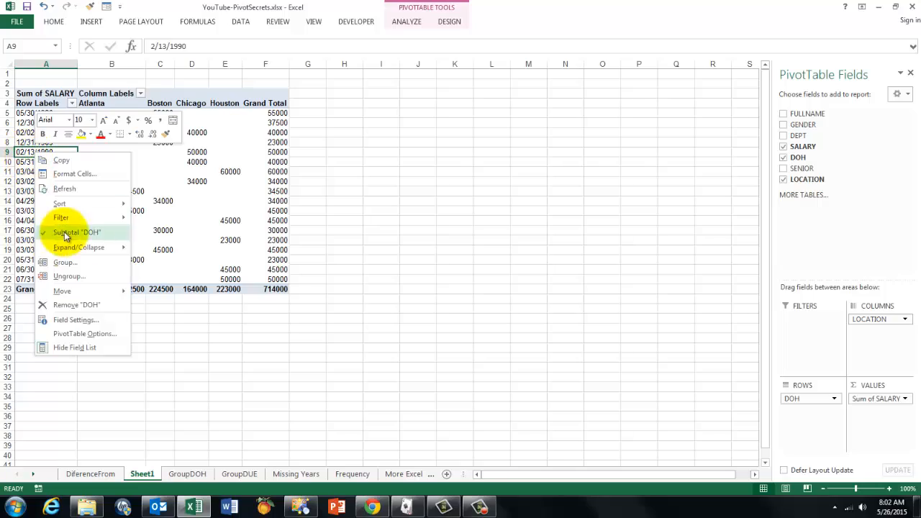
{"action": "left_click", "coordinate": [65, 263]}
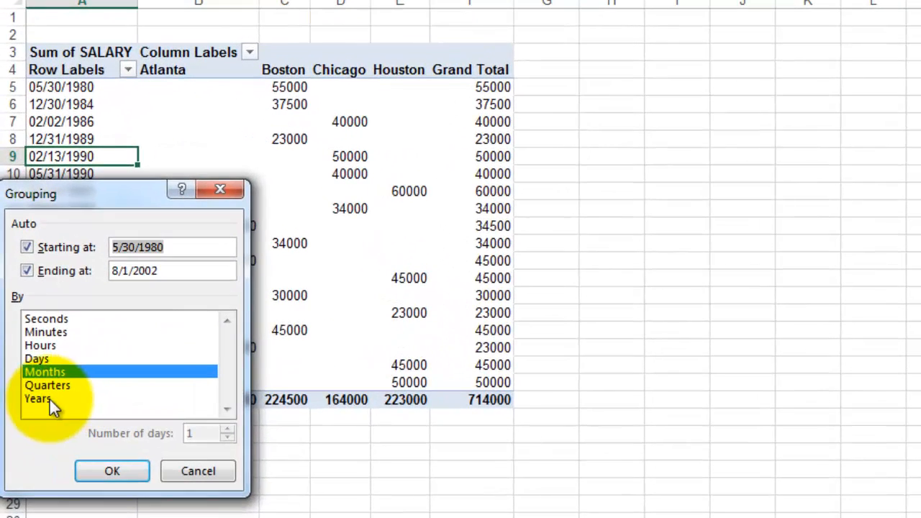
{"action": "left_click", "coordinate": [34, 323]}
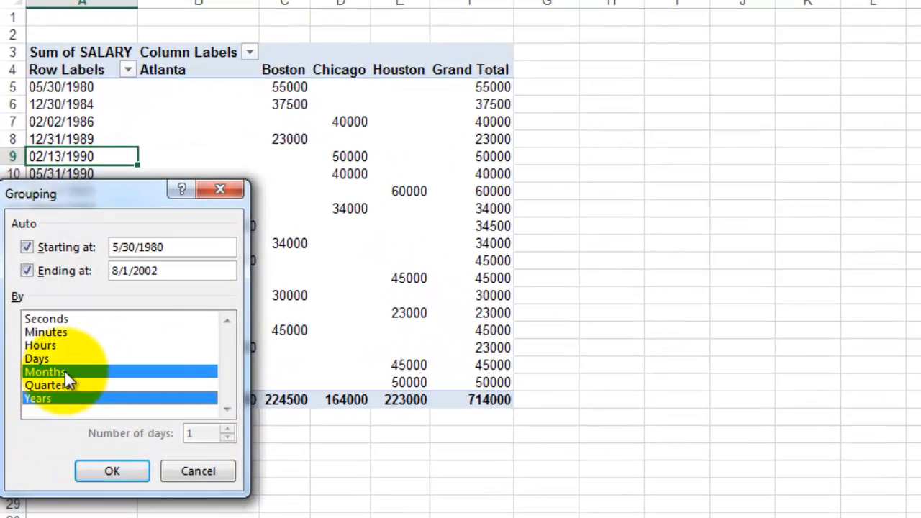
{"action": "left_click", "coordinate": [65, 372]}
{"action": "left_click", "coordinate": [110, 466]}
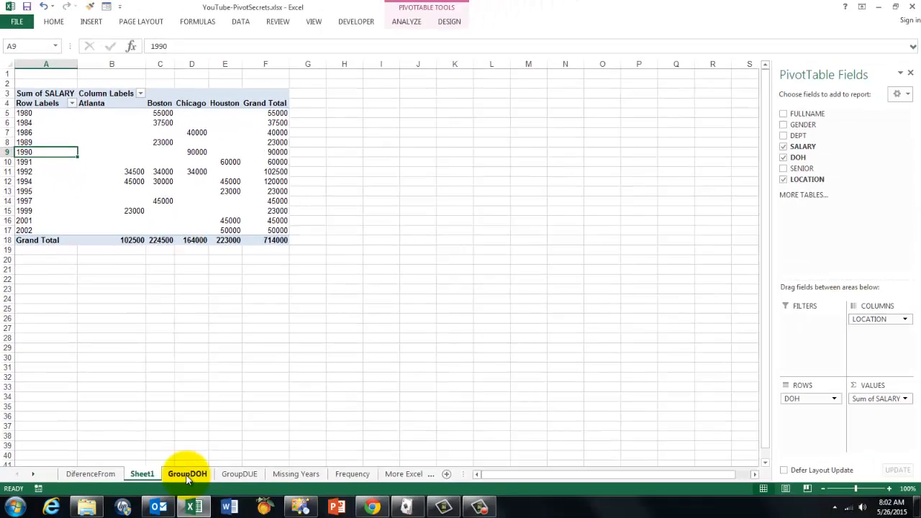
Check the GroupDOH instructions and add SENIOR as a report filter to the PivotTable on Sheet1.
{"action": "left_click", "coordinate": [190, 472]}
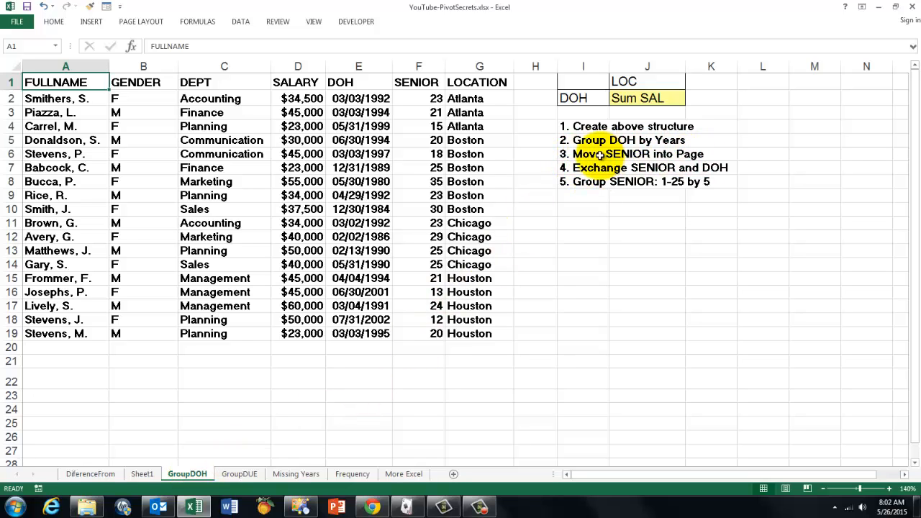
{"action": "left_click", "coordinate": [143, 476]}
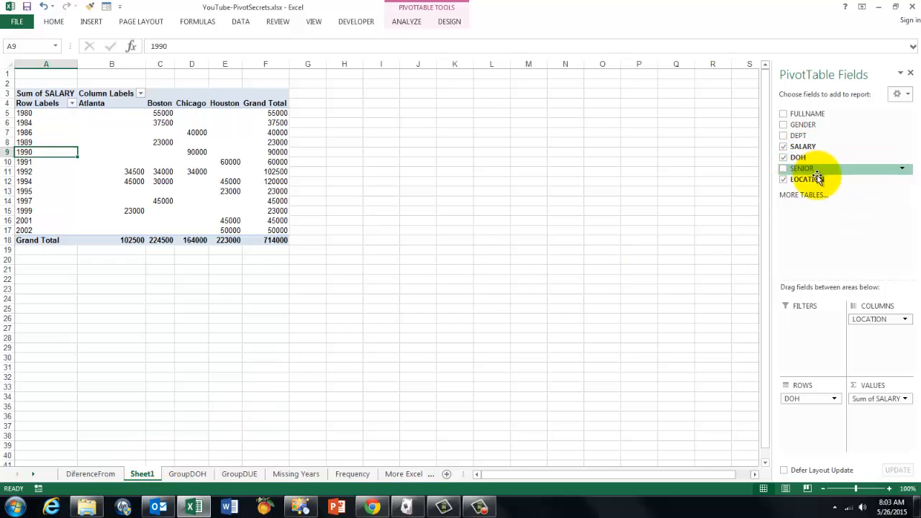
{"action": "left_click_drag", "start_coordinate": [804, 171], "coordinate": [812, 317]}
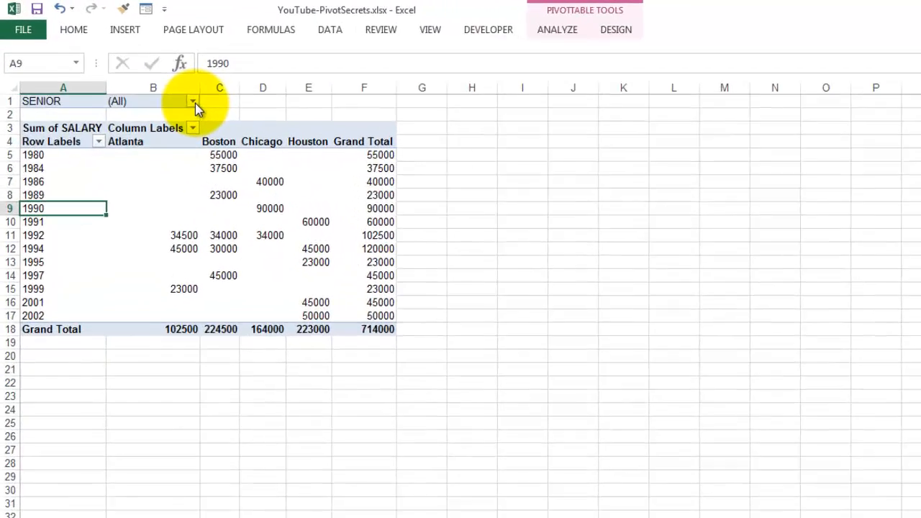
{"action": "left_click", "coordinate": [140, 75]}
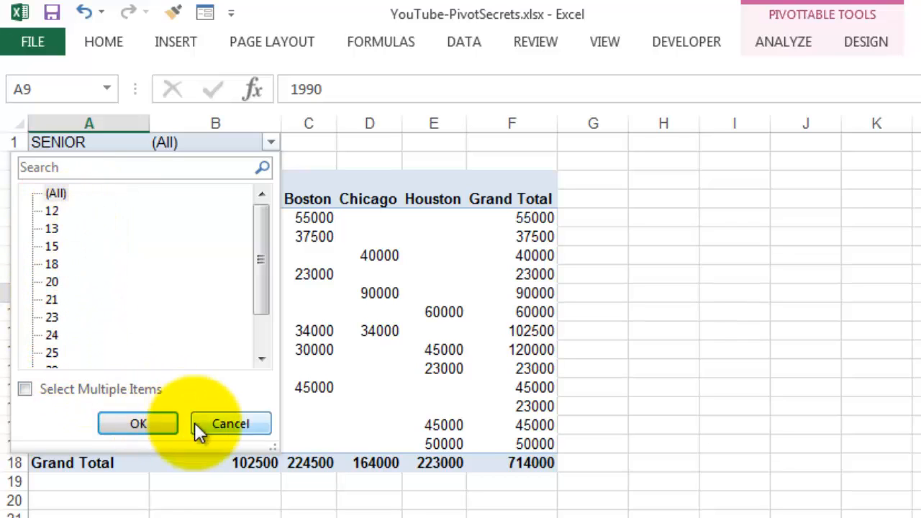
{"action": "left_click", "coordinate": [219, 426]}
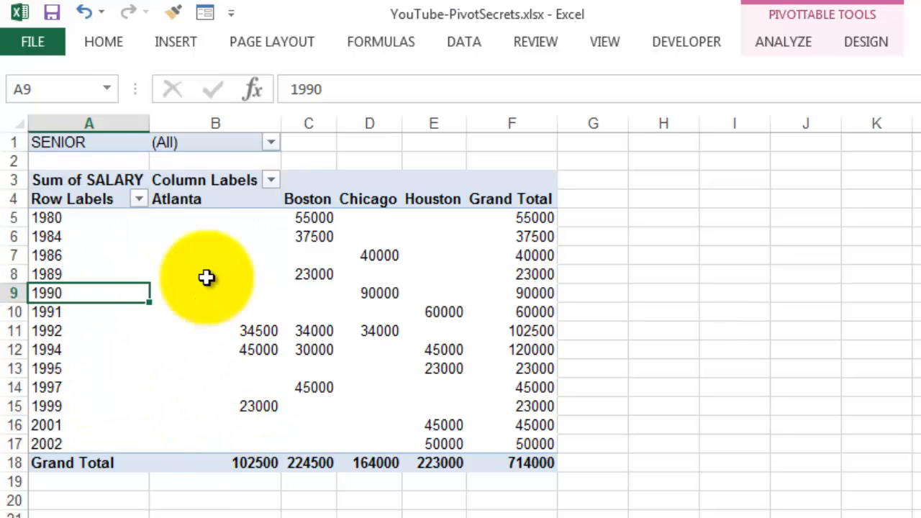
{"action": "right_click", "coordinate": [191, 143]}
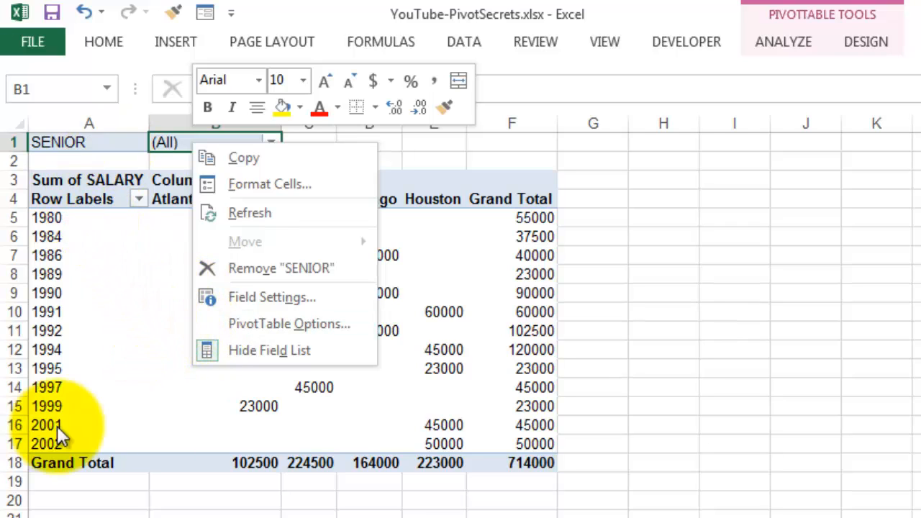
{"action": "left_click", "coordinate": [180, 143]}
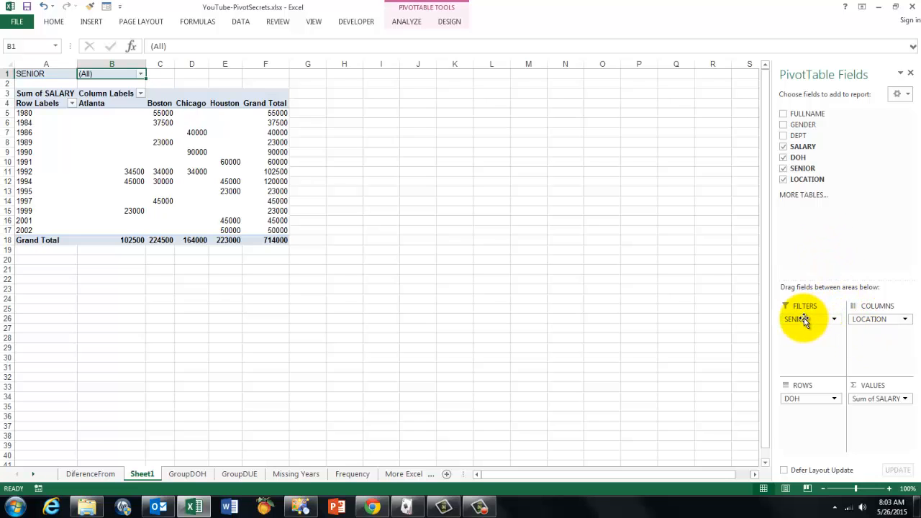
Exchange SENIOR and DOH in the Sheet1 PivotTable so that SENIOR is in rows and DOH is the report filter.
{"action": "left_click_drag", "start_coordinate": [804, 321], "coordinate": [798, 360]}
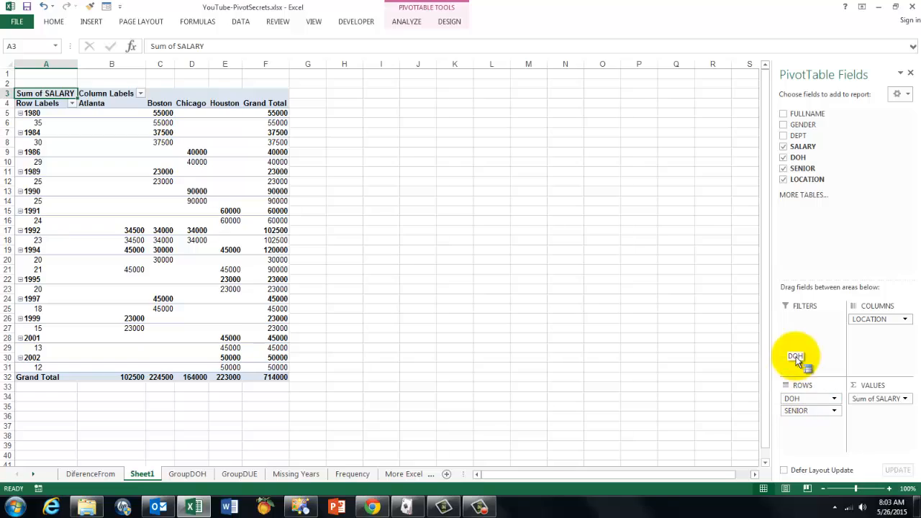
{"action": "left_click_drag", "start_coordinate": [796, 322], "coordinate": [796, 321]}
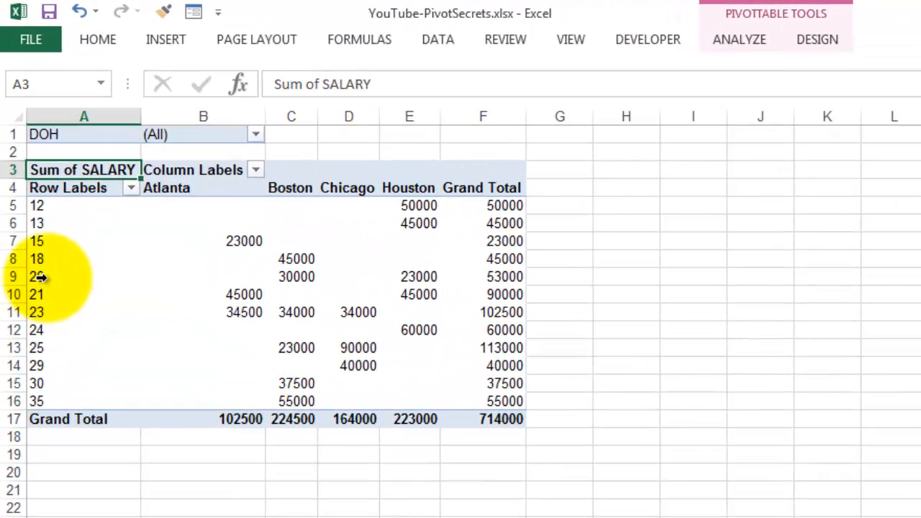
Group the SENIOR row labels starting at 1, ending at 25, by 5.
{"action": "right_click", "coordinate": [41, 277]}
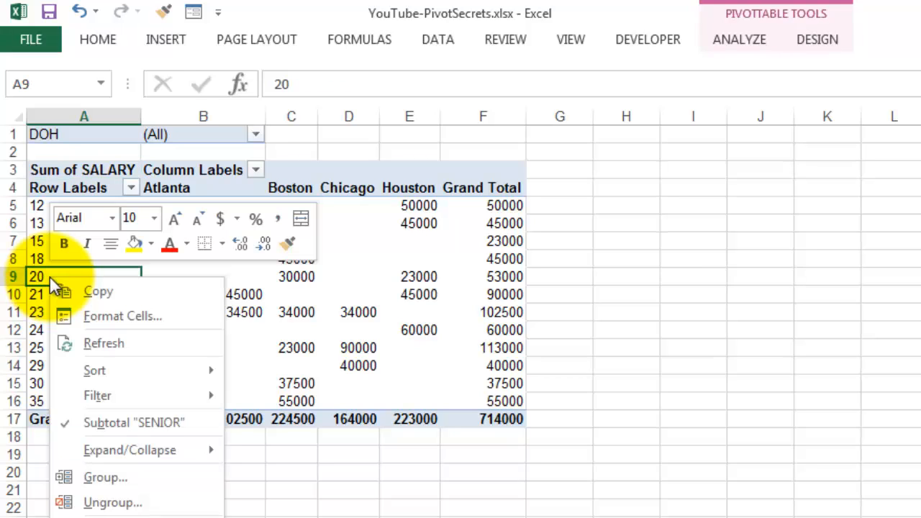
{"action": "left_click", "coordinate": [108, 478]}
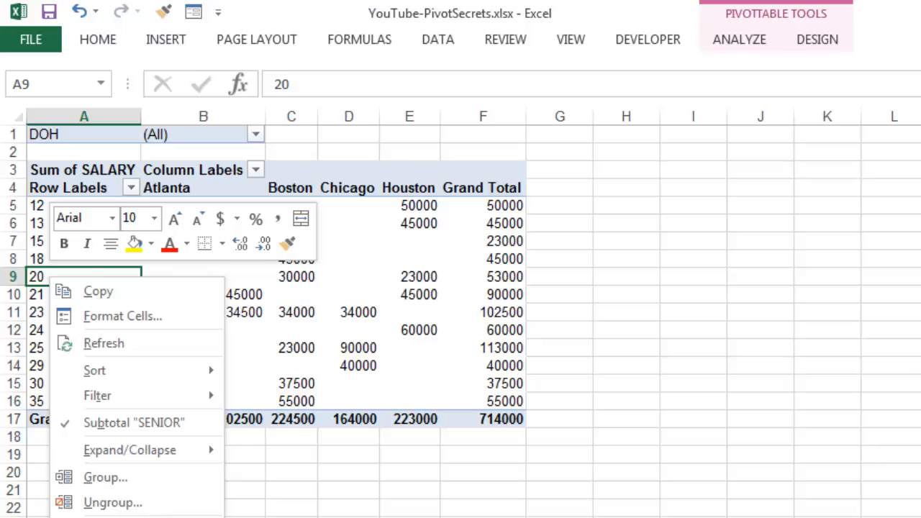
{"action": "key", "text": "Escape"}
{"action": "right_click", "coordinate": [42, 277]}
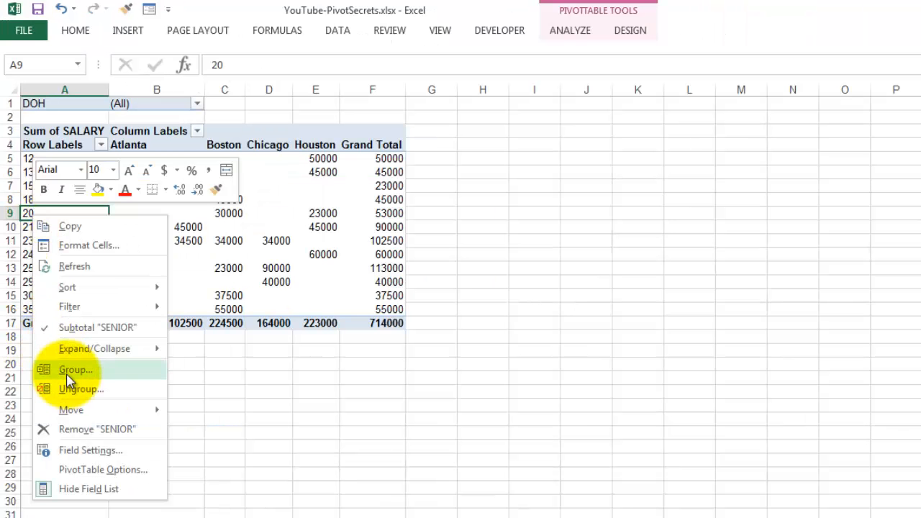
{"action": "left_click", "coordinate": [70, 371]}
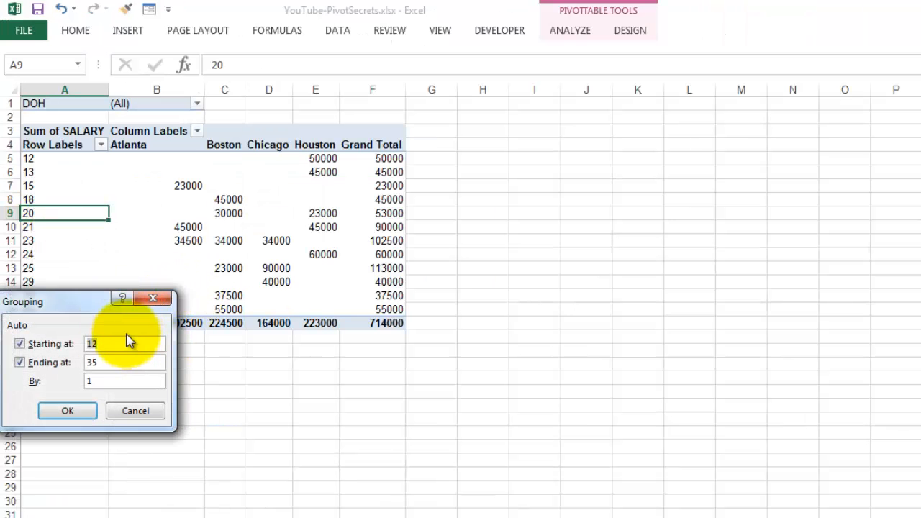
{"action": "type", "text": "1"}
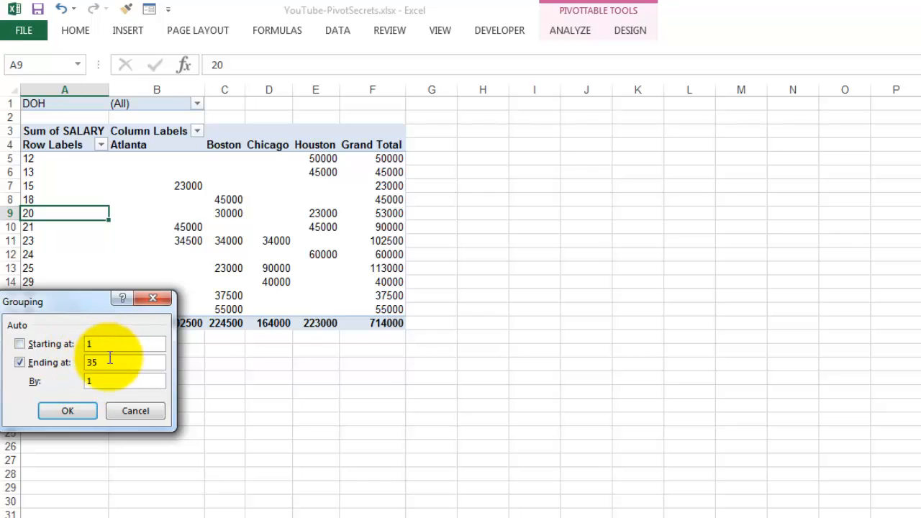
{"action": "left_click_drag", "start_coordinate": [110, 362], "coordinate": [84, 360]}
{"action": "type", "text": "2"}
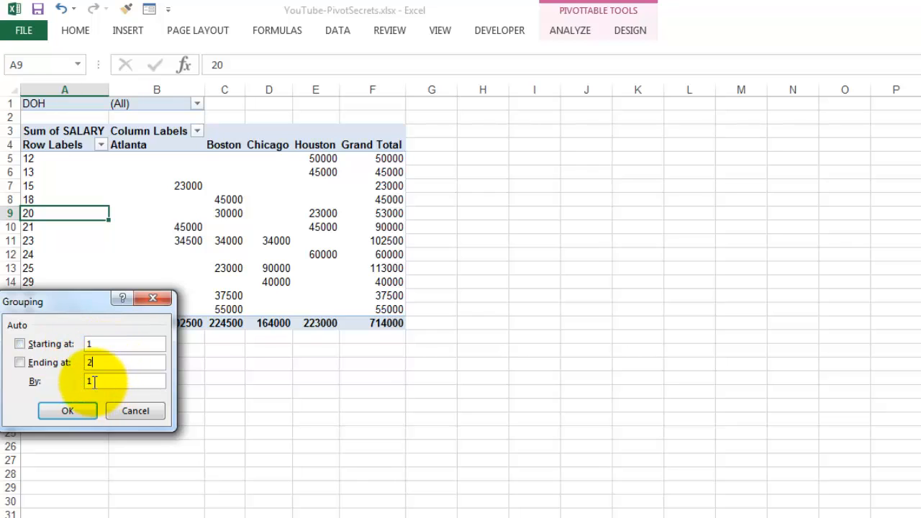
{"action": "type", "text": "5"}
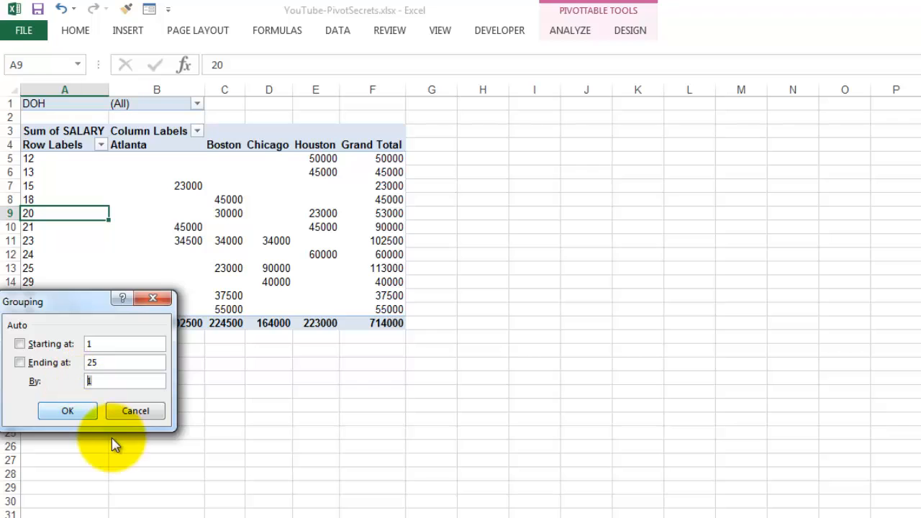
{"action": "type", "text": "5"}
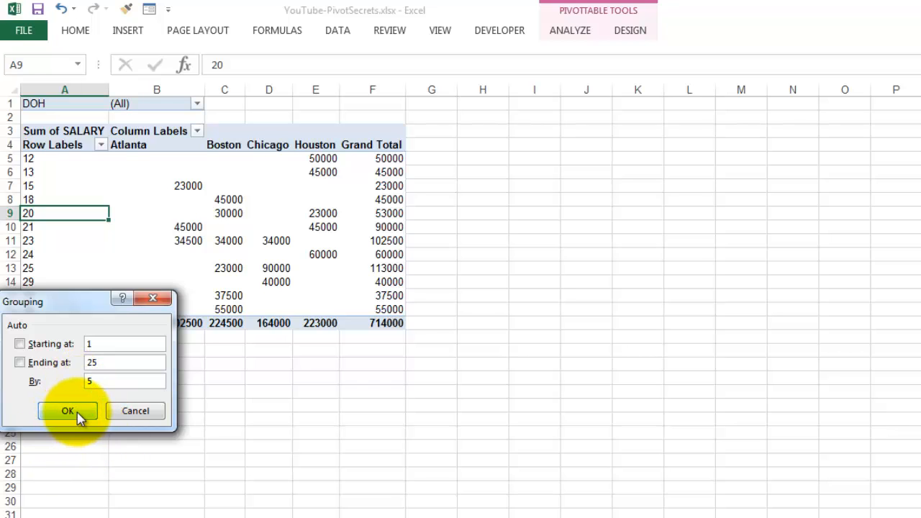
{"action": "left_click", "coordinate": [67, 411]}
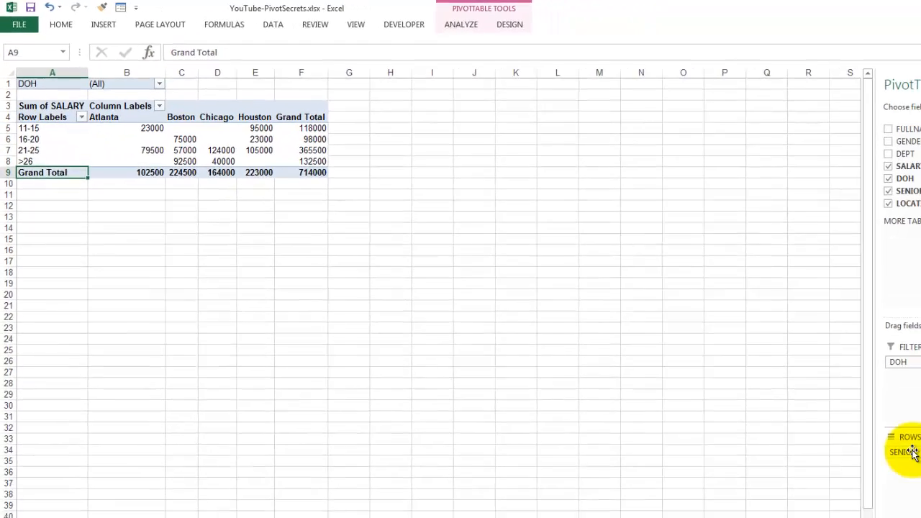
Swap DOH back into rows and SENIOR into the report filter, and check SENIOR's grouped filter choices, keeping (All).
{"action": "left_click_drag", "start_coordinate": [807, 399], "coordinate": [818, 422]}
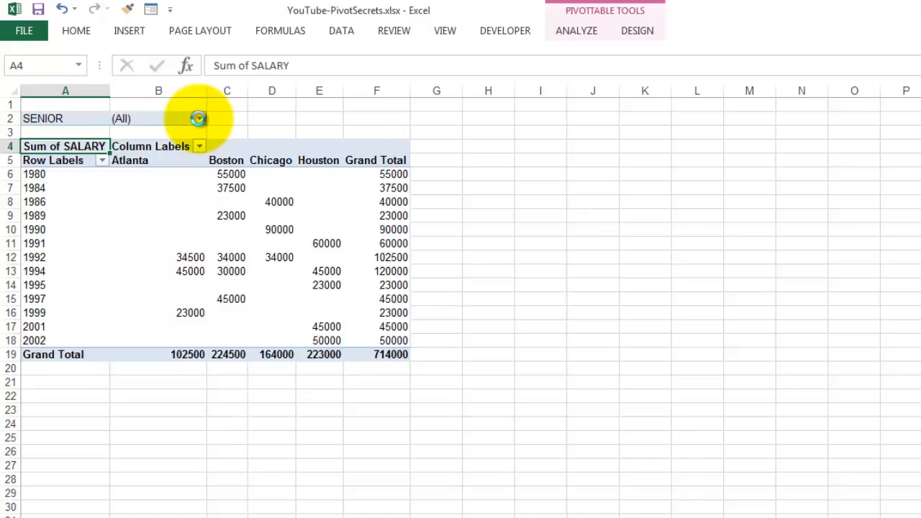
{"action": "left_click", "coordinate": [140, 84]}
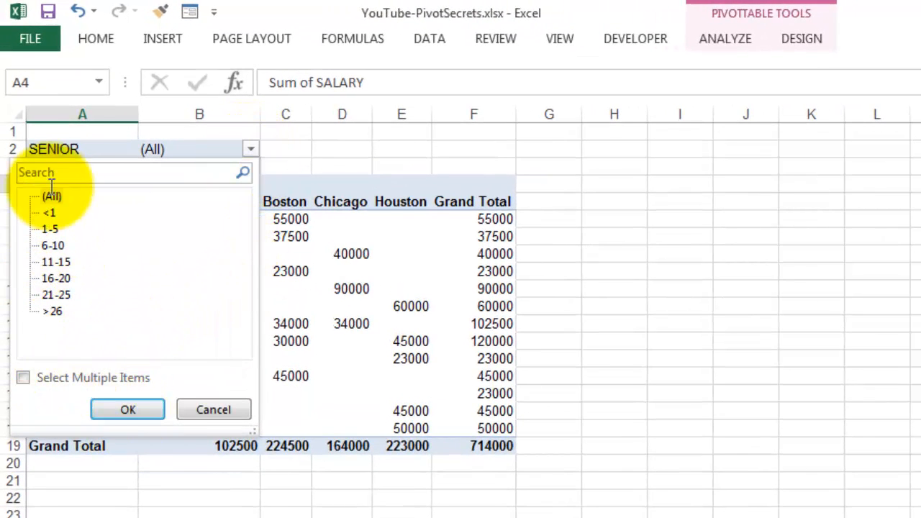
{"action": "left_click", "coordinate": [128, 410]}
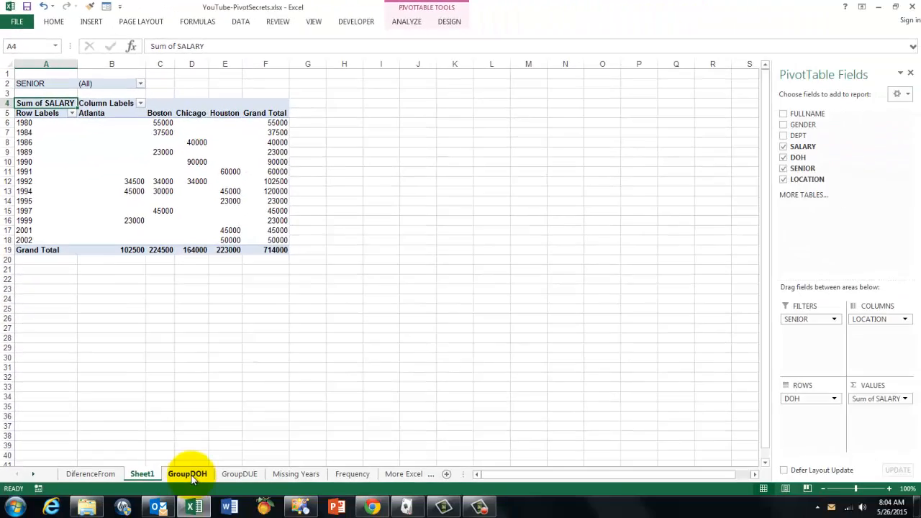
Review the GroupDOH instructions, and examine the Overdue formula in cell E2 of the GroupDUE sheet without changing it.
{"action": "left_click", "coordinate": [189, 475]}
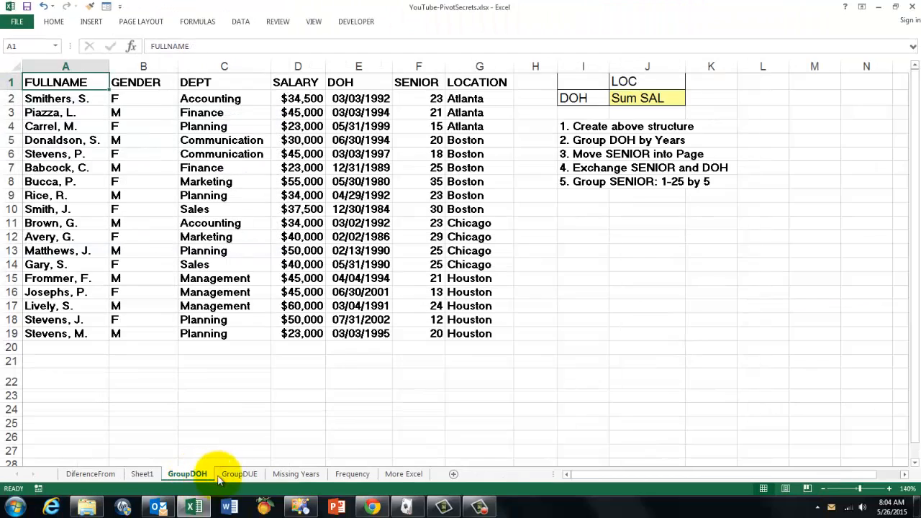
{"action": "left_click", "coordinate": [240, 475]}
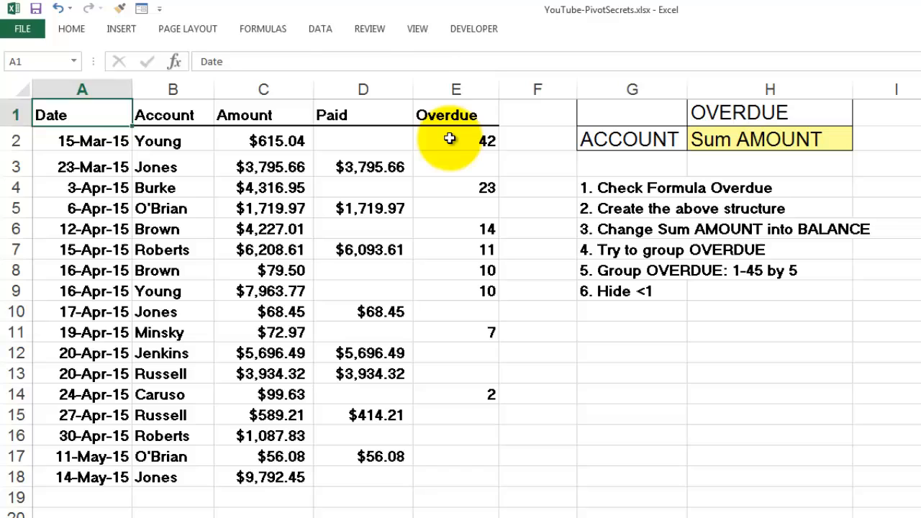
{"action": "left_click", "coordinate": [453, 139]}
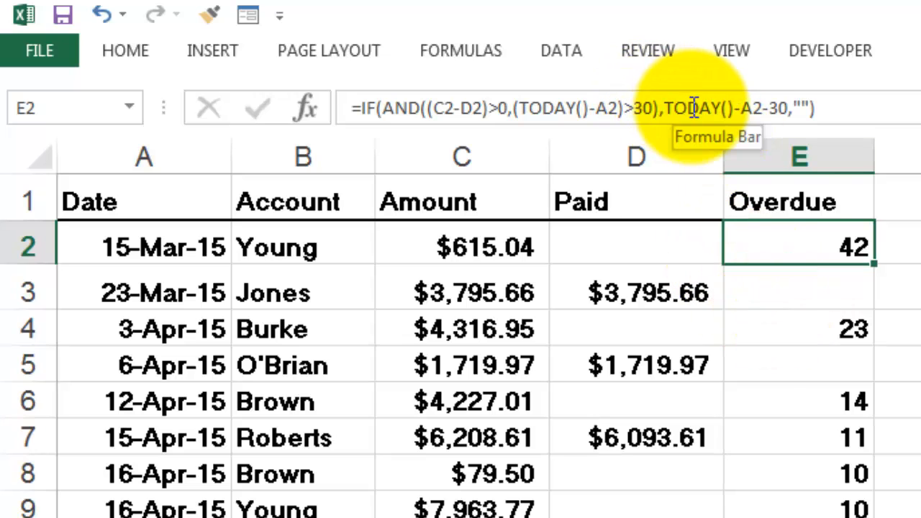
{"action": "left_click", "coordinate": [808, 108]}
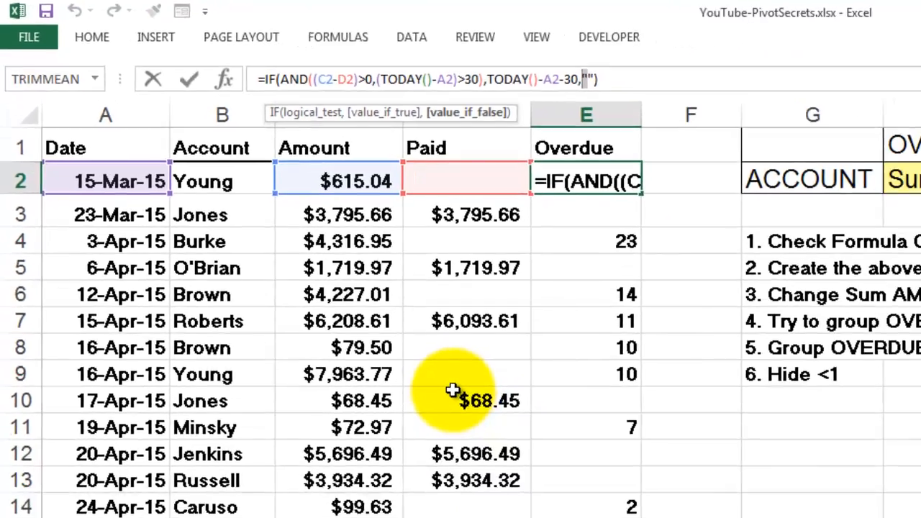
{"action": "key", "text": "Escape"}
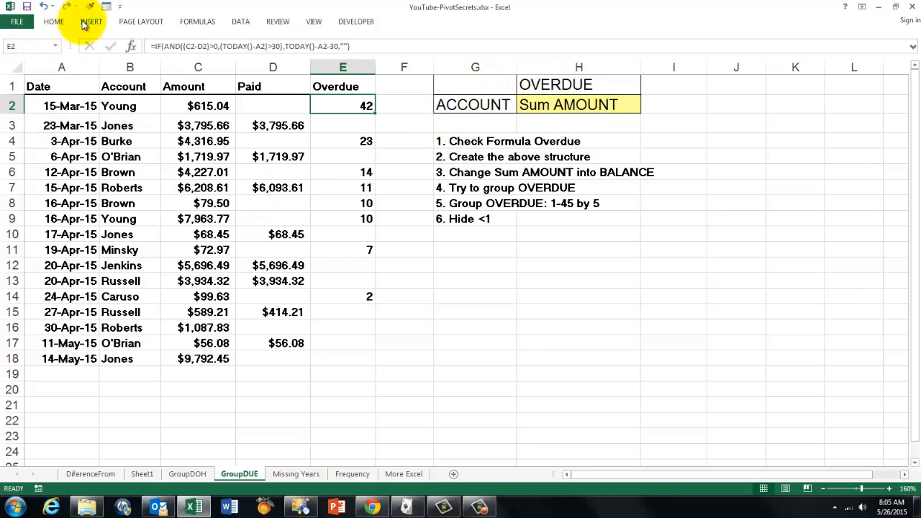
Create a PivotTable on a new worksheet from the GroupDUE sheet's data range A1:E18.
{"action": "left_click", "coordinate": [196, 189]}
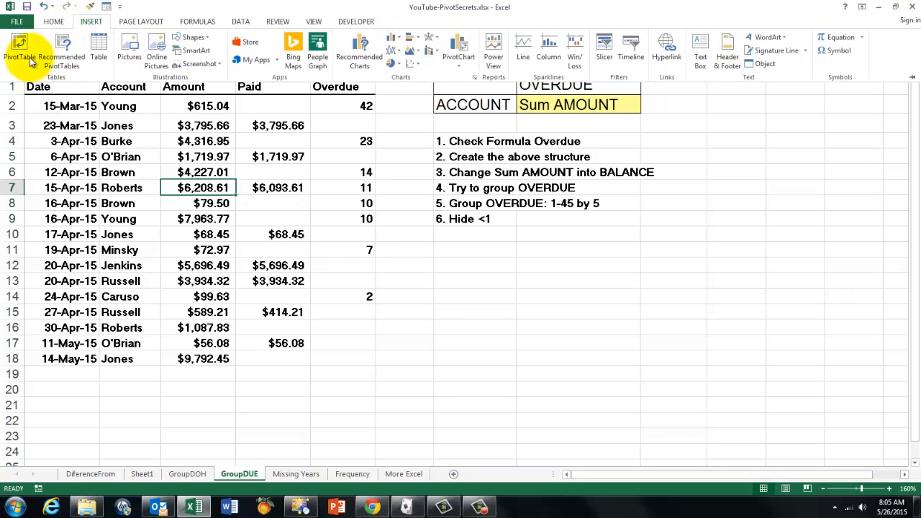
{"action": "left_click", "coordinate": [20, 46]}
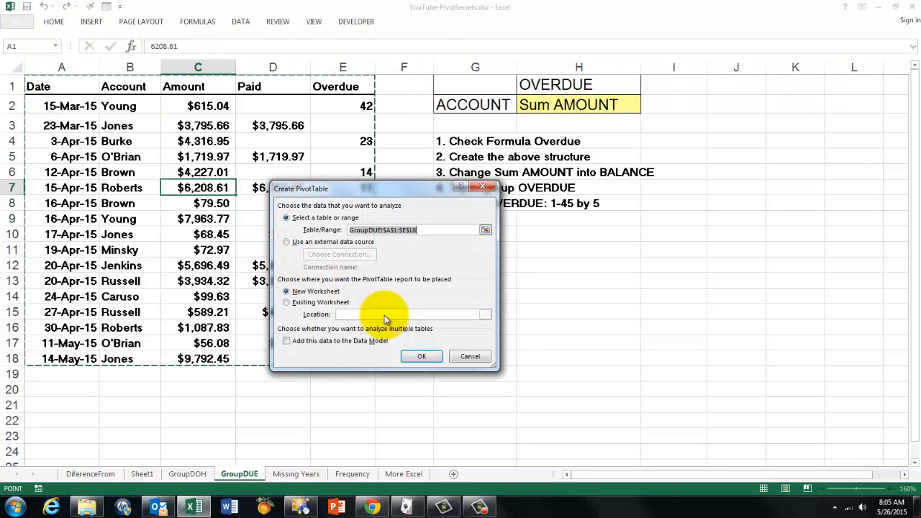
{"action": "left_click", "coordinate": [425, 357]}
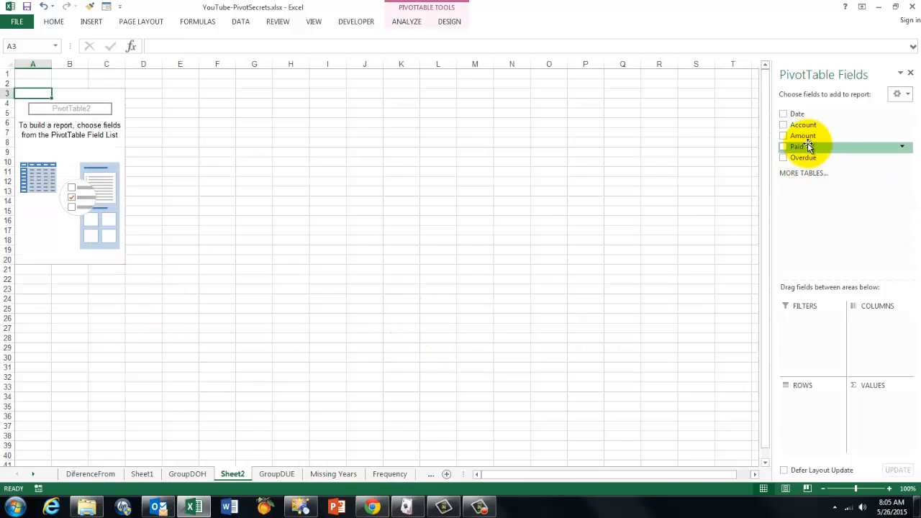
Lay out the new PivotTable with Account in rows, Overdue in columns and Amount summed in values.
{"action": "left_click_drag", "start_coordinate": [805, 128], "coordinate": [822, 419]}
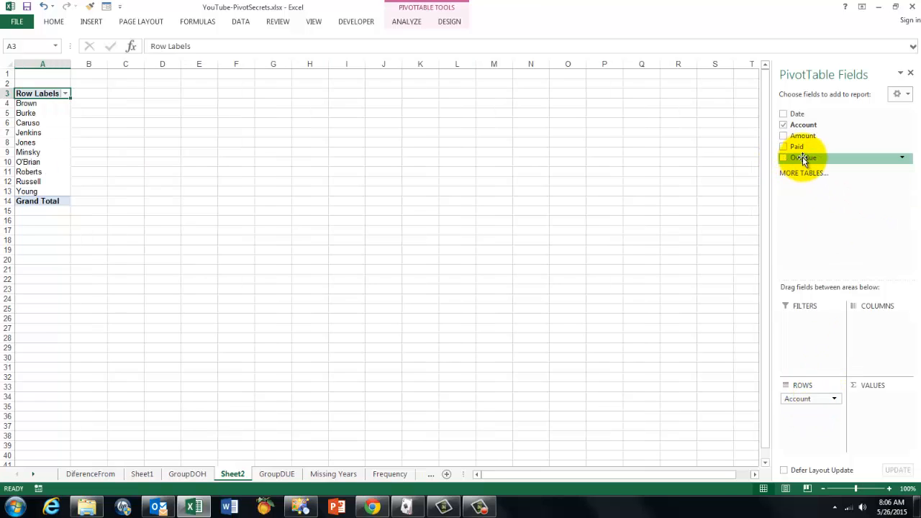
{"action": "left_click_drag", "start_coordinate": [803, 159], "coordinate": [867, 320]}
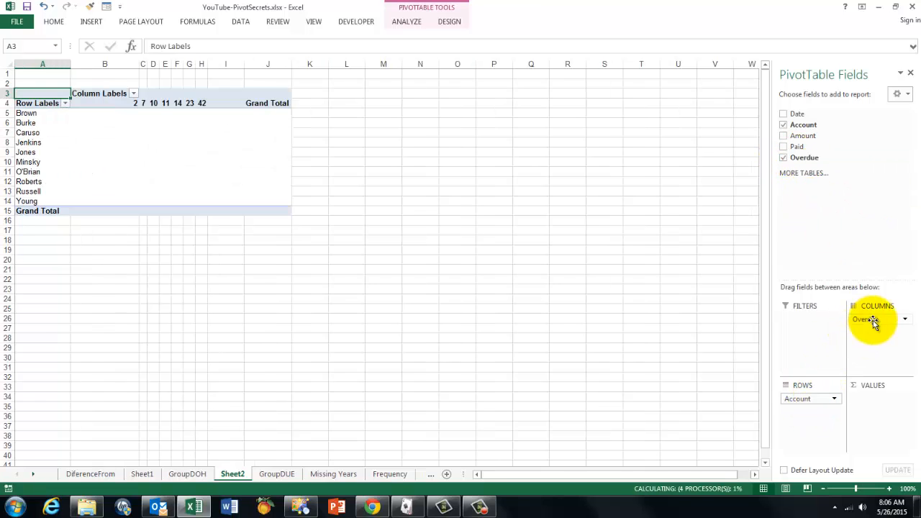
{"action": "left_click_drag", "start_coordinate": [800, 136], "coordinate": [891, 401]}
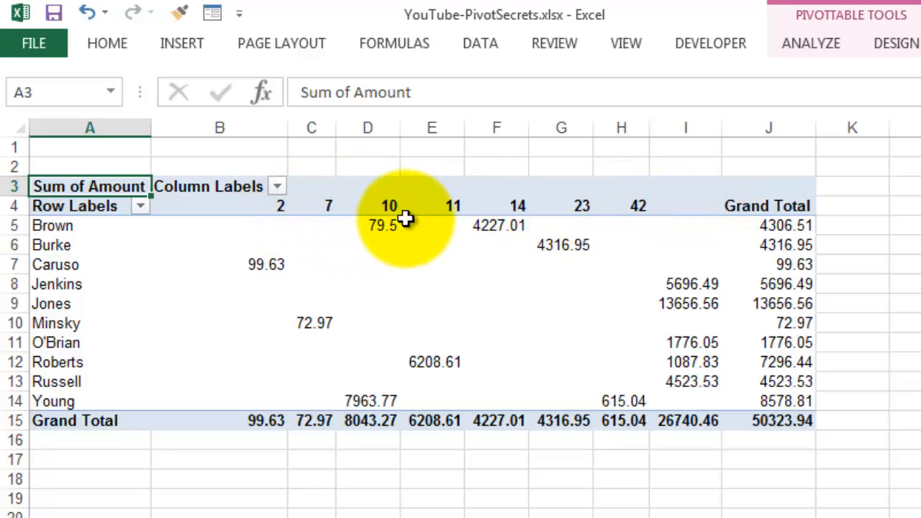
Try to group the Overdue column labels in the Sheet2 PivotTable.
{"action": "right_click", "coordinate": [578, 203]}
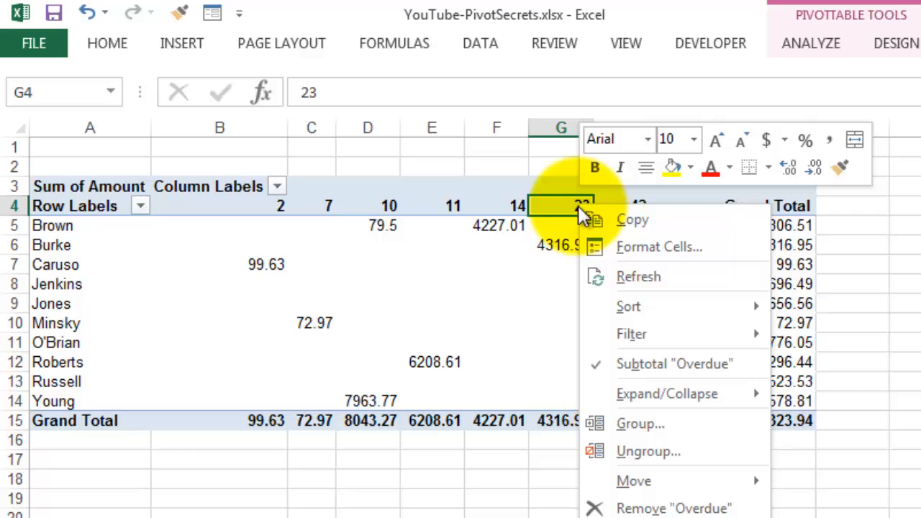
{"action": "left_click", "coordinate": [650, 424]}
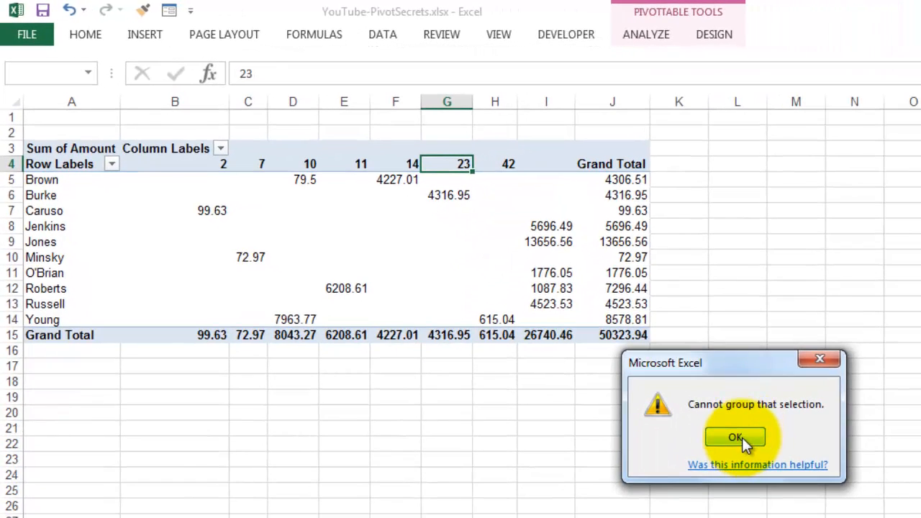
{"action": "left_click", "coordinate": [736, 438]}
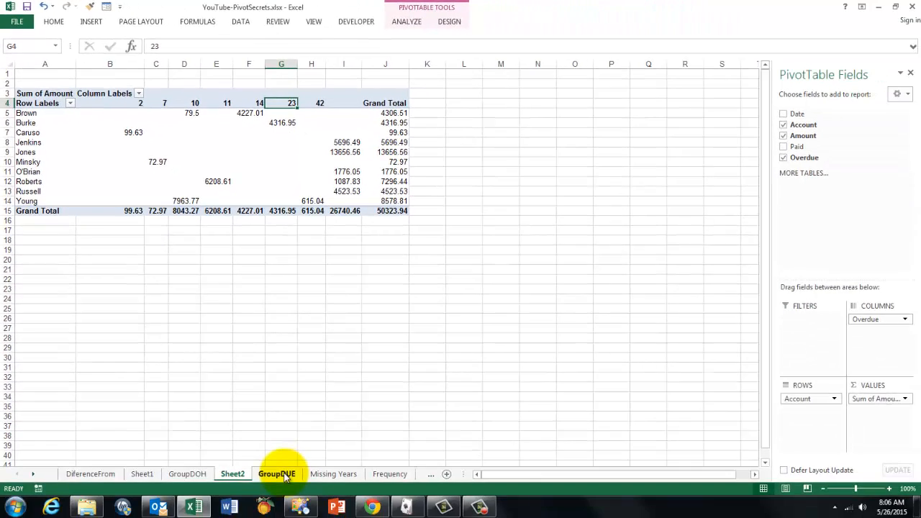
Replace the empty-text result "" with 0 in the Overdue formula for all of E2:E18 on the GroupDUE sheet.
{"action": "left_click", "coordinate": [277, 474]}
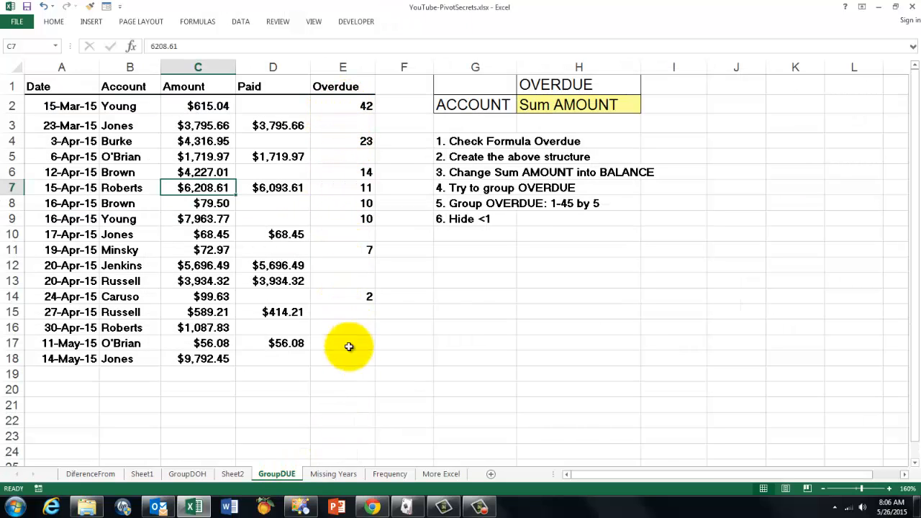
{"action": "left_click", "coordinate": [342, 105]}
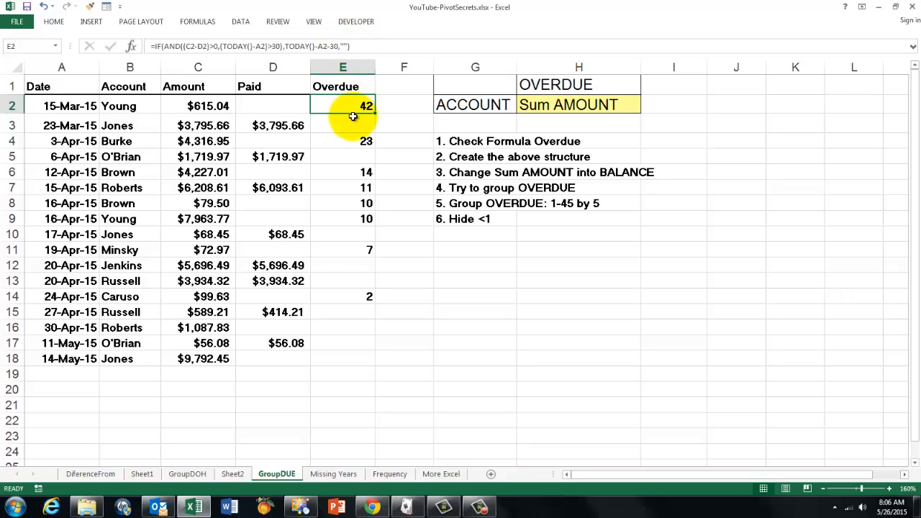
{"action": "left_click_drag", "start_coordinate": [336, 104], "coordinate": [351, 373]}
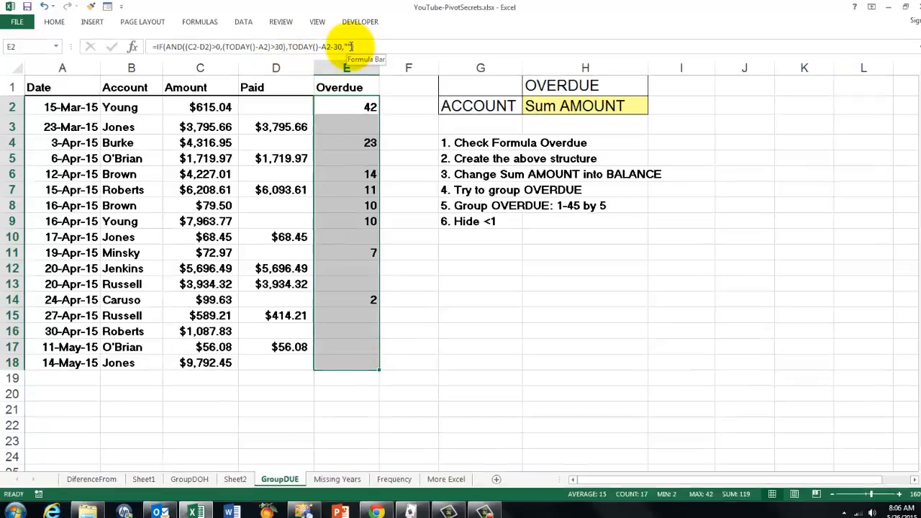
{"action": "left_click", "coordinate": [347, 45]}
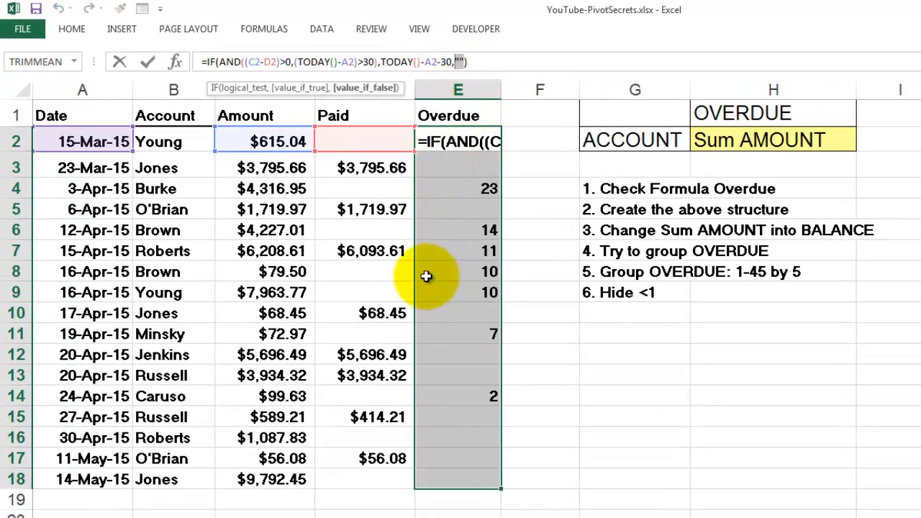
{"action": "type", "text": "0"}
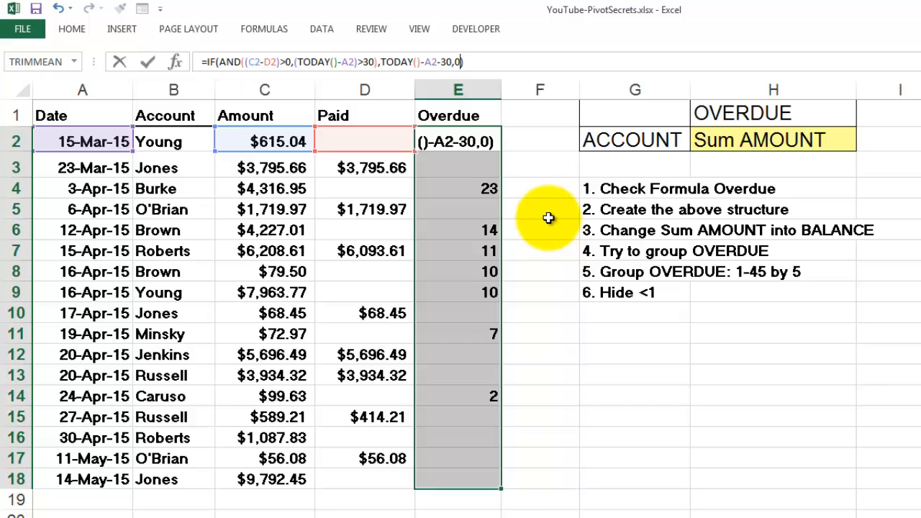
{"action": "key", "text": "ctrl+Return"}
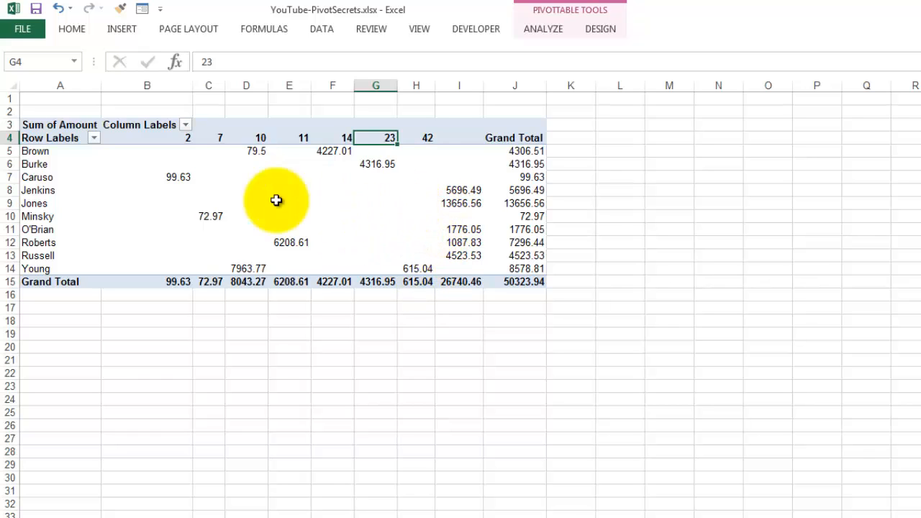
Refresh the PivotTable and group its Overdue column labels starting at 1, ending at 45, by 5.
{"action": "left_click", "coordinate": [543, 29]}
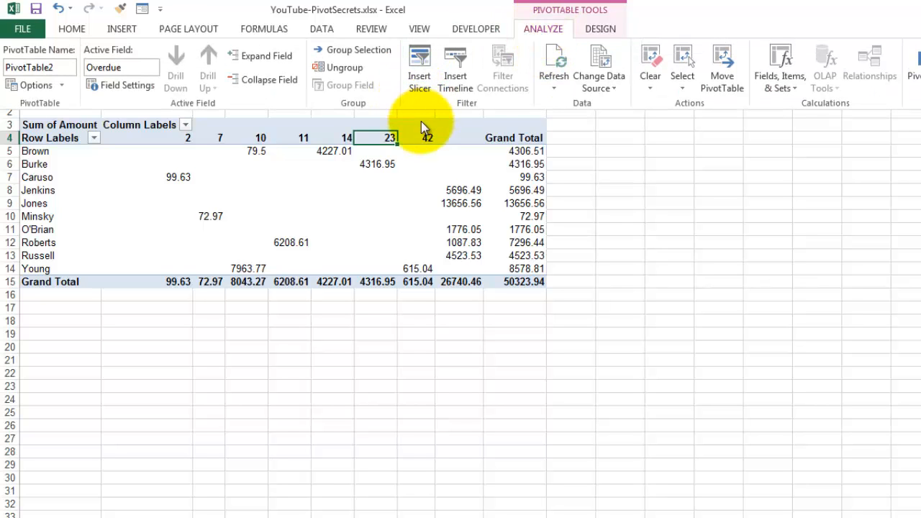
{"action": "left_click", "coordinate": [553, 63]}
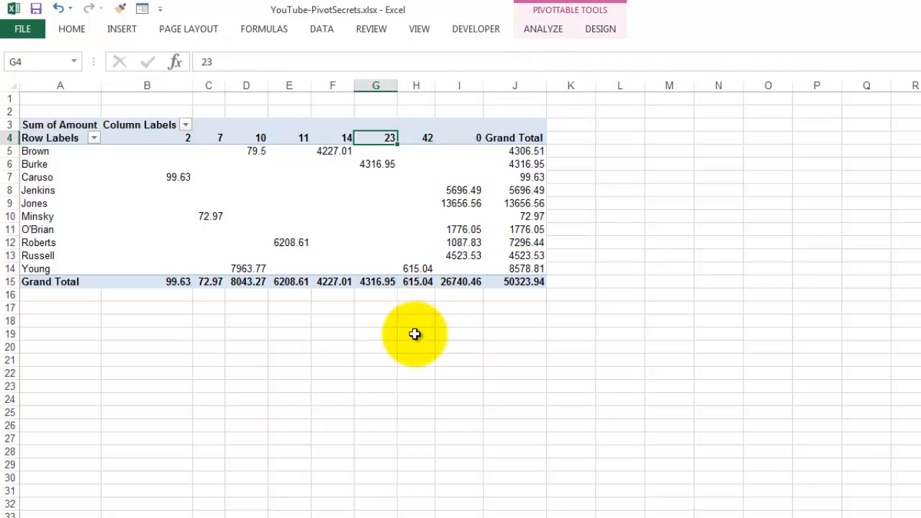
{"action": "right_click", "coordinate": [307, 137]}
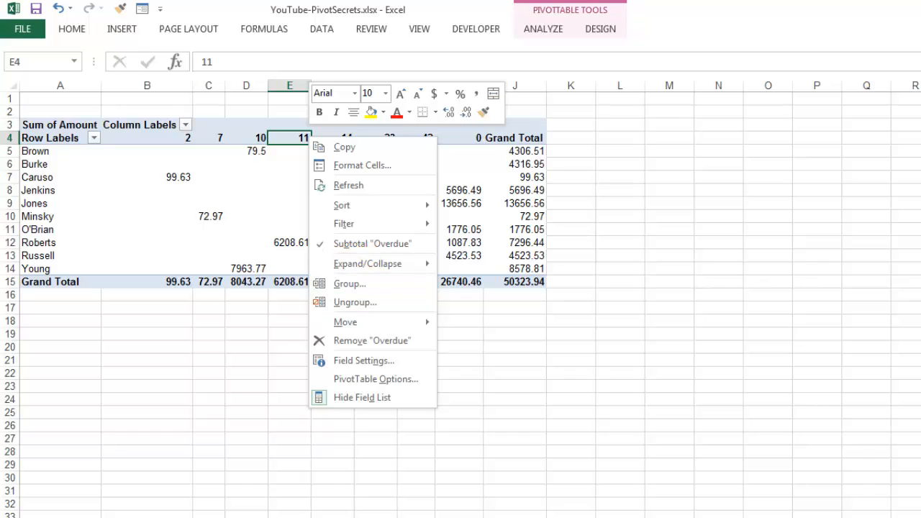
{"action": "key", "text": "Escape"}
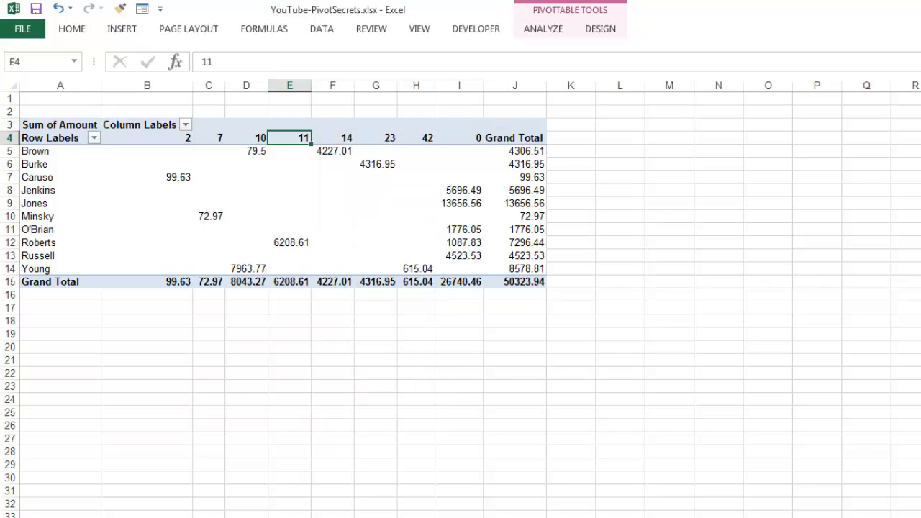
{"action": "right_click", "coordinate": [295, 138]}
{"action": "left_click", "coordinate": [333, 287]}
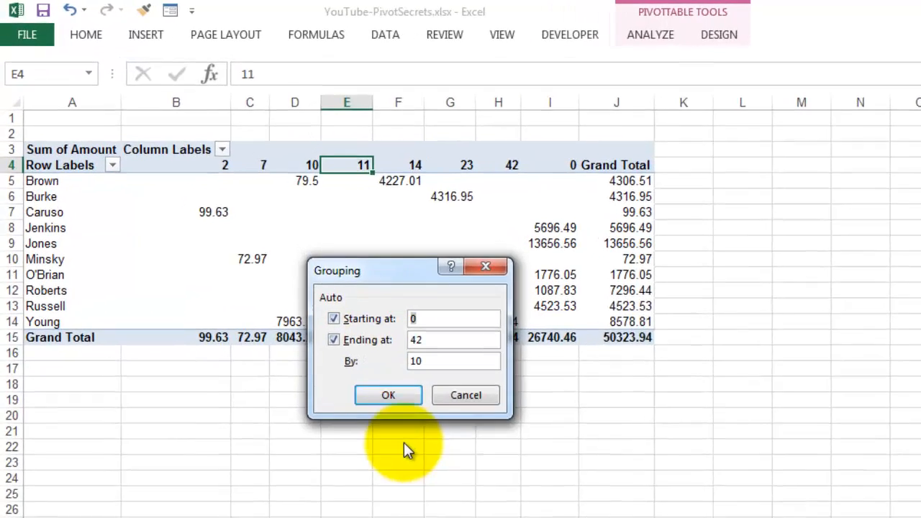
{"action": "type", "text": "1"}
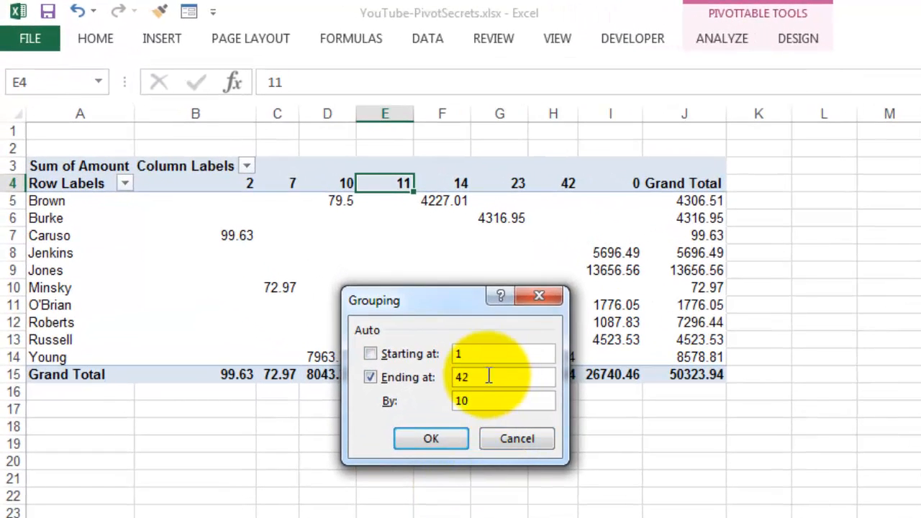
{"action": "key", "text": "BackSpace"}
{"action": "type", "text": "5"}
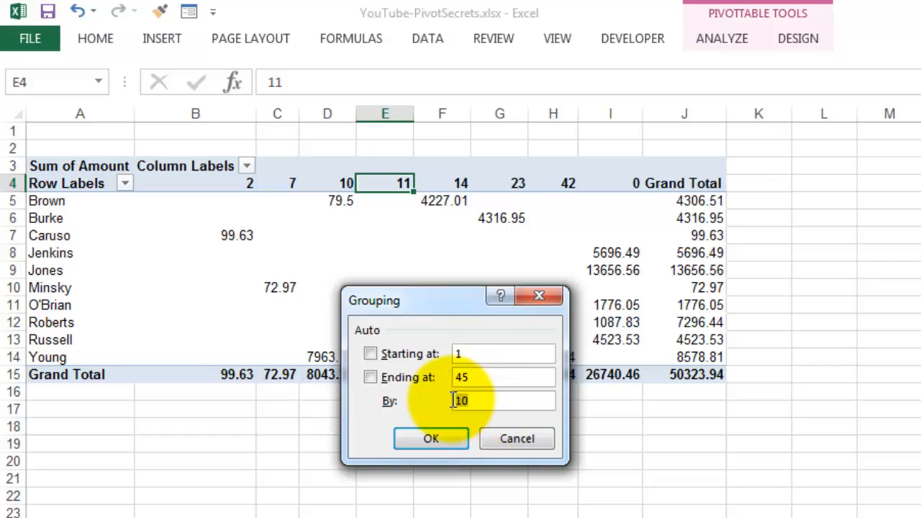
{"action": "type", "text": "5"}
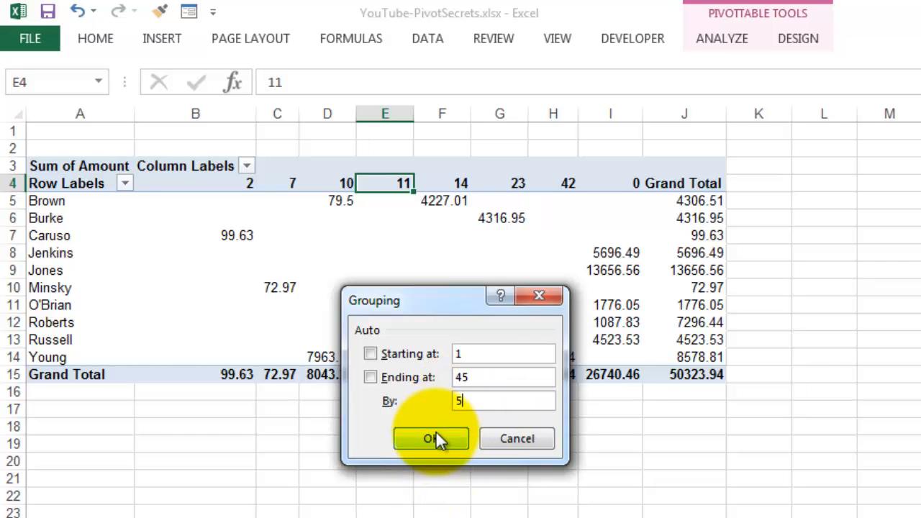
{"action": "left_click", "coordinate": [432, 440]}
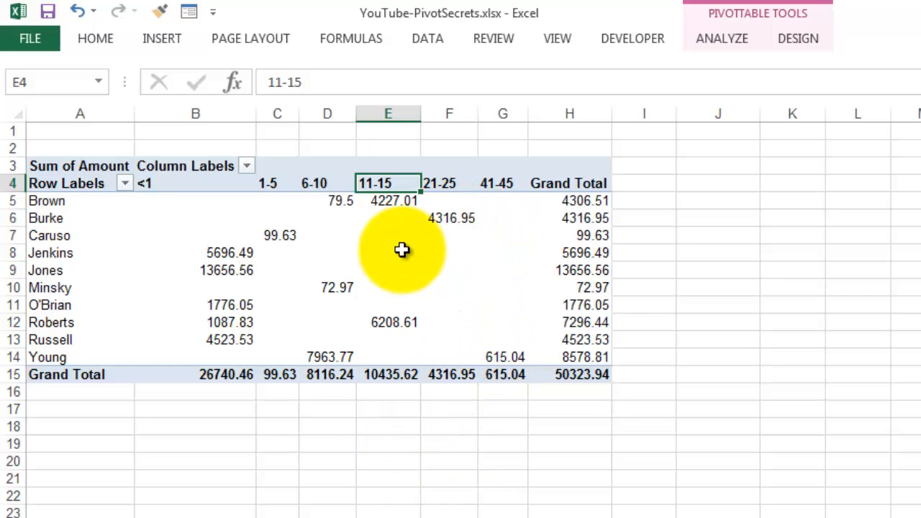
Add a calculated field named Balance to the PivotTable with the formula = Amount-Paid.
{"action": "left_click", "coordinate": [444, 217]}
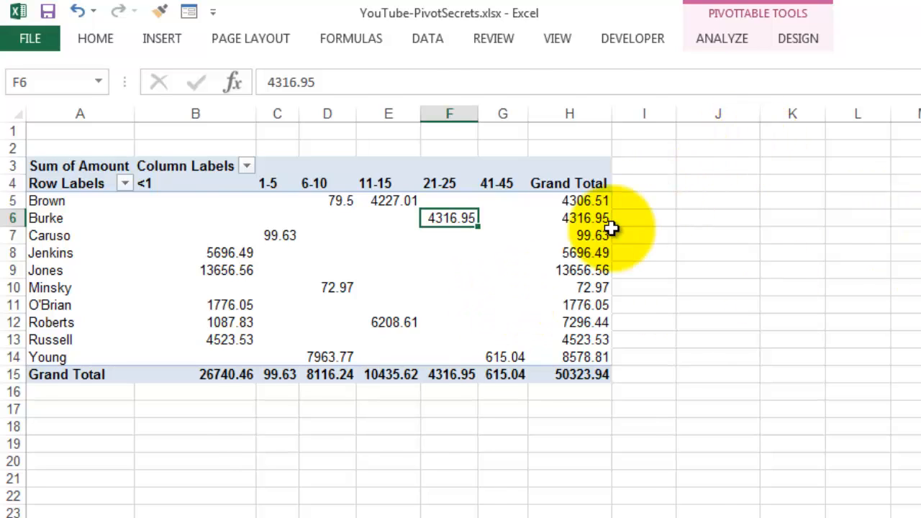
{"action": "left_click", "coordinate": [722, 38]}
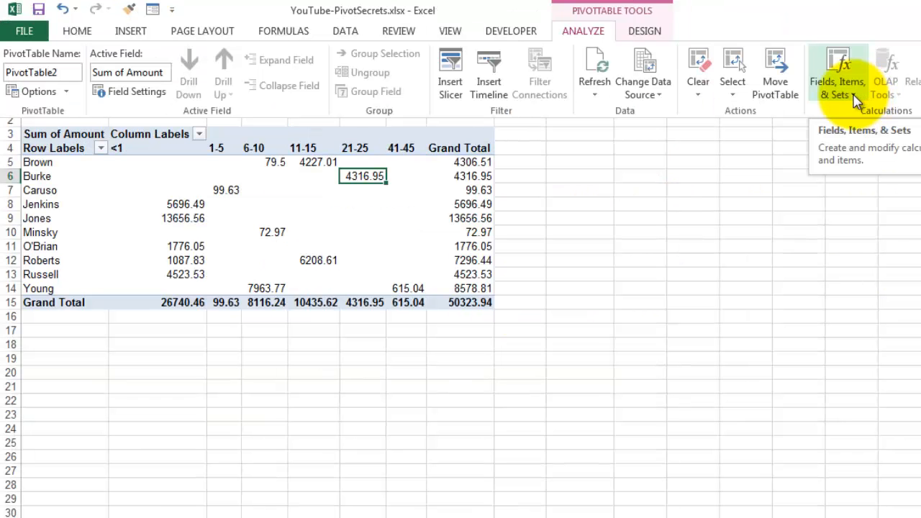
{"action": "left_click", "coordinate": [855, 99]}
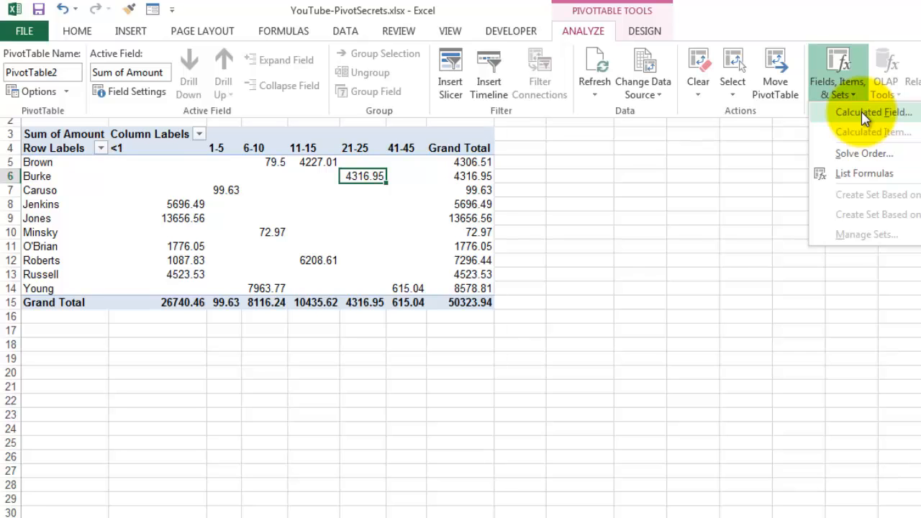
{"action": "left_click", "coordinate": [865, 115]}
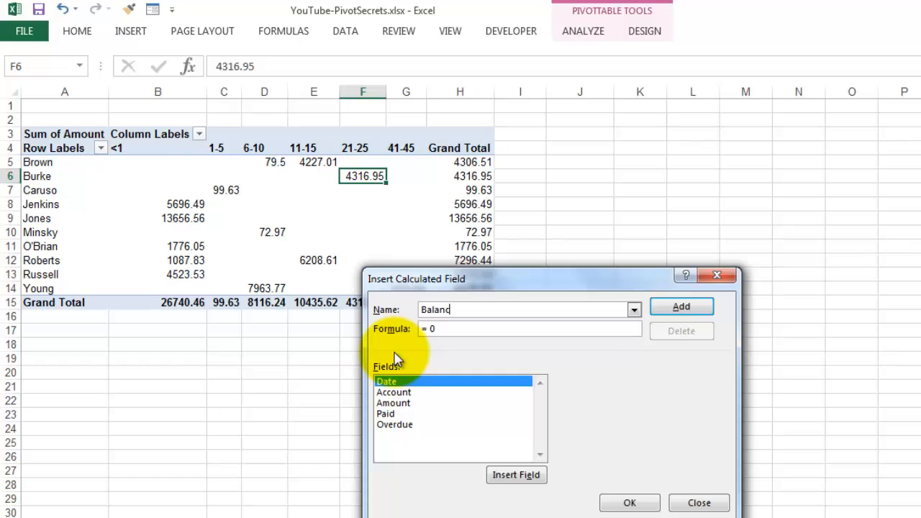
{"action": "left_click", "coordinate": [442, 329]}
{"action": "key", "text": "BackSpace"}
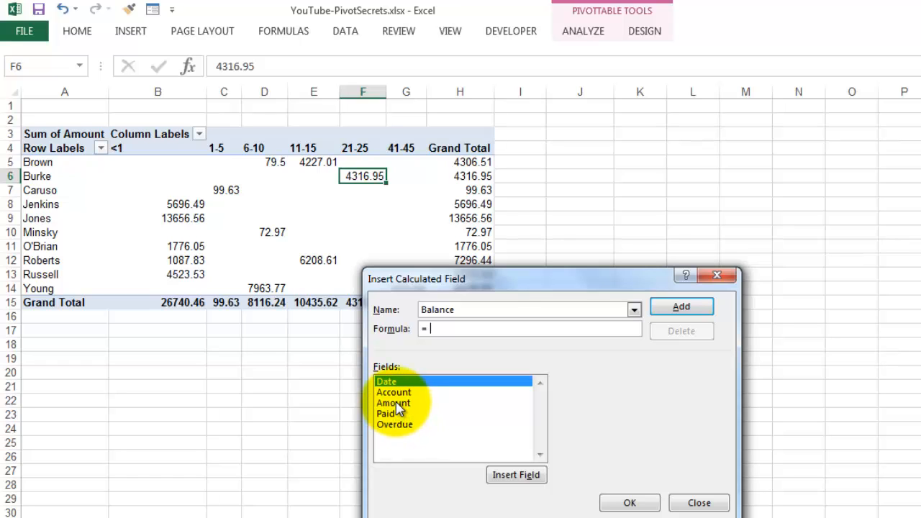
{"action": "left_click", "coordinate": [398, 404]}
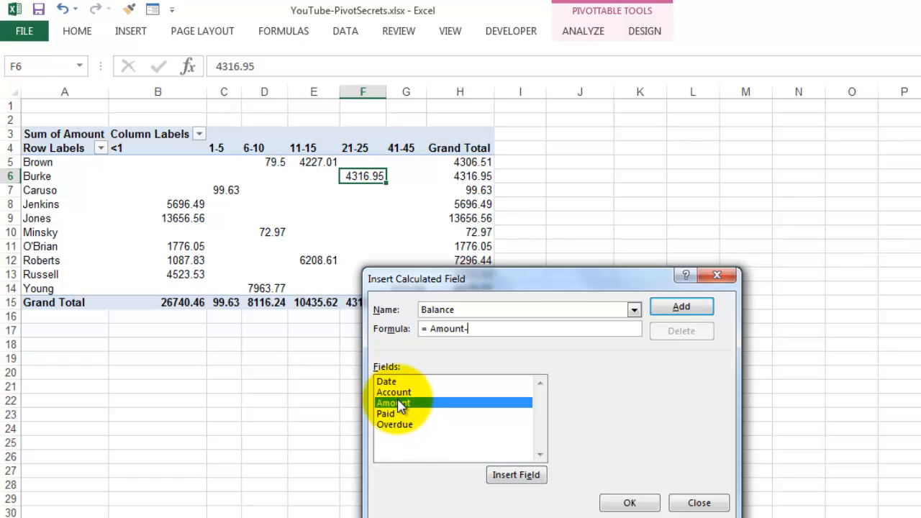
{"action": "left_click", "coordinate": [389, 415]}
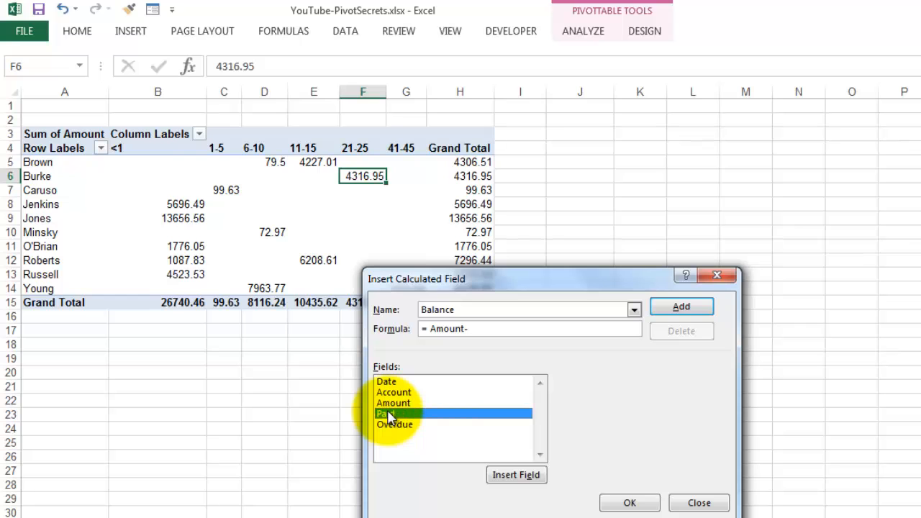
{"action": "left_click", "coordinate": [630, 503]}
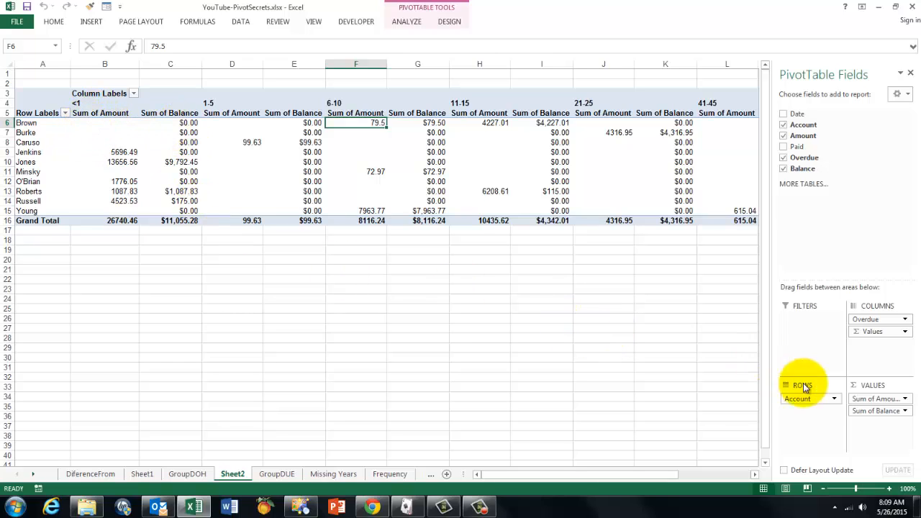
Remove Sum of Amount from the PivotTable values and filter out the <1 group from the Overdue column labels.
{"action": "left_click", "coordinate": [870, 401]}
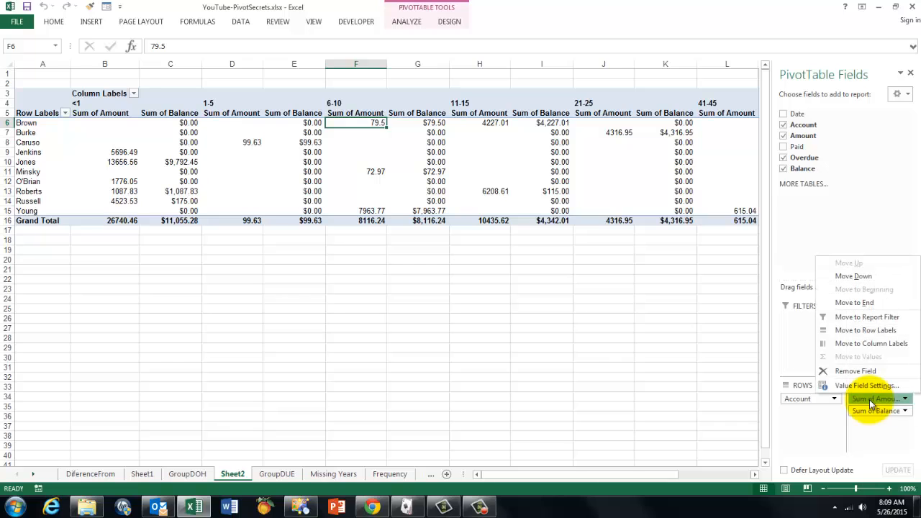
{"action": "left_click", "coordinate": [854, 371]}
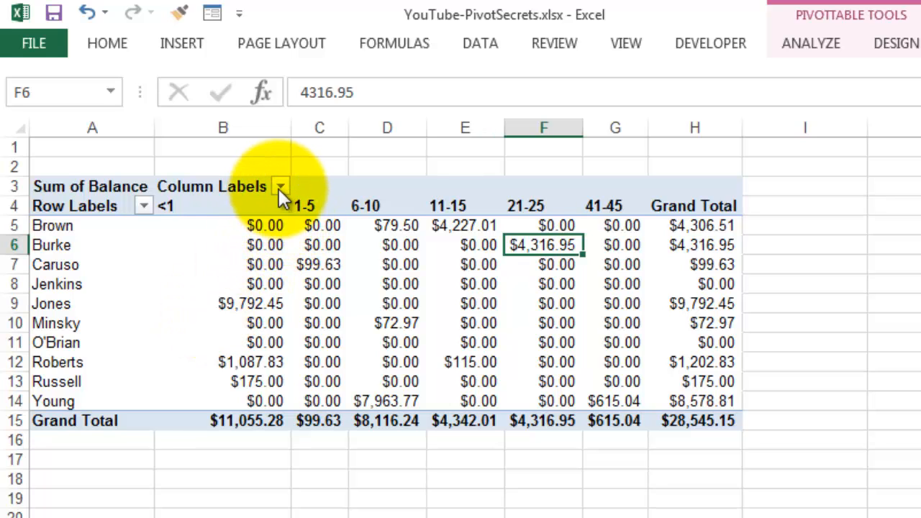
{"action": "left_click", "coordinate": [279, 187]}
{"action": "left_click", "coordinate": [280, 187]}
{"action": "left_click", "coordinate": [279, 187]}
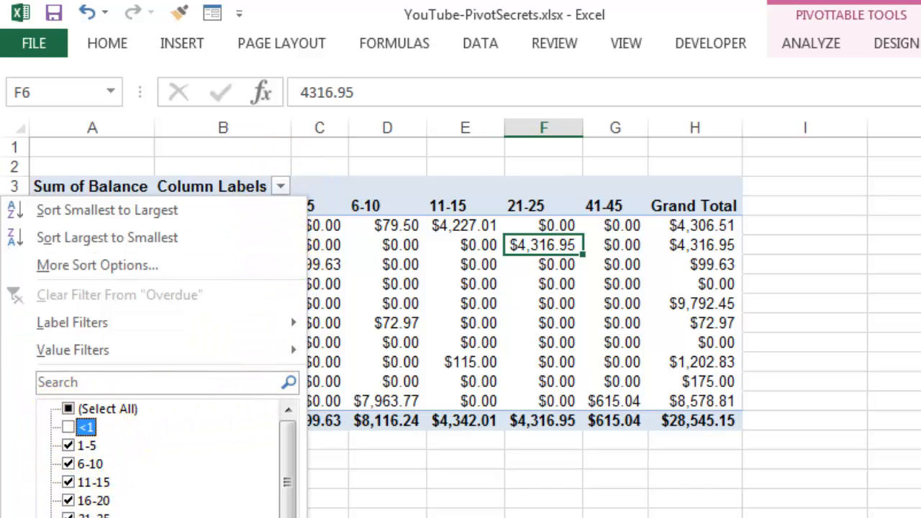
{"action": "left_click", "coordinate": [165, 517]}
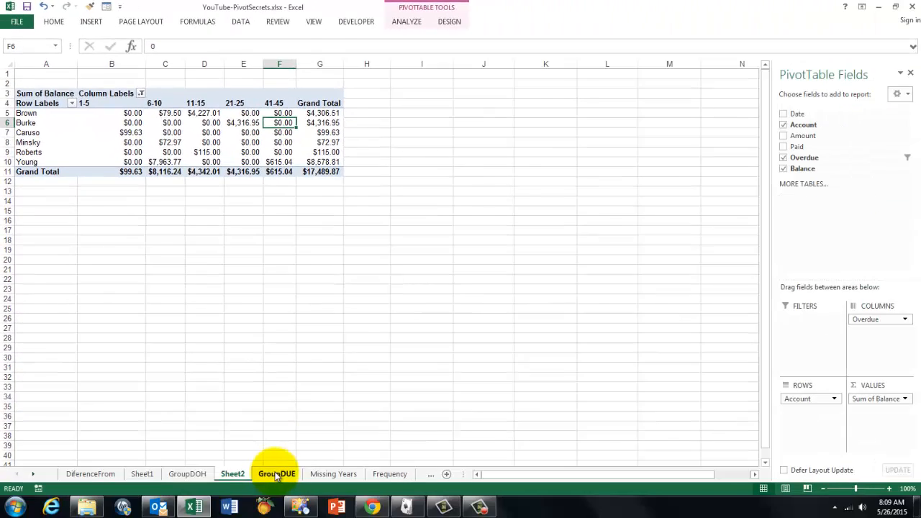
On the Missing Years sheet, set the PivotTable's DOH year field to show items with no data.
{"action": "left_click", "coordinate": [276, 474]}
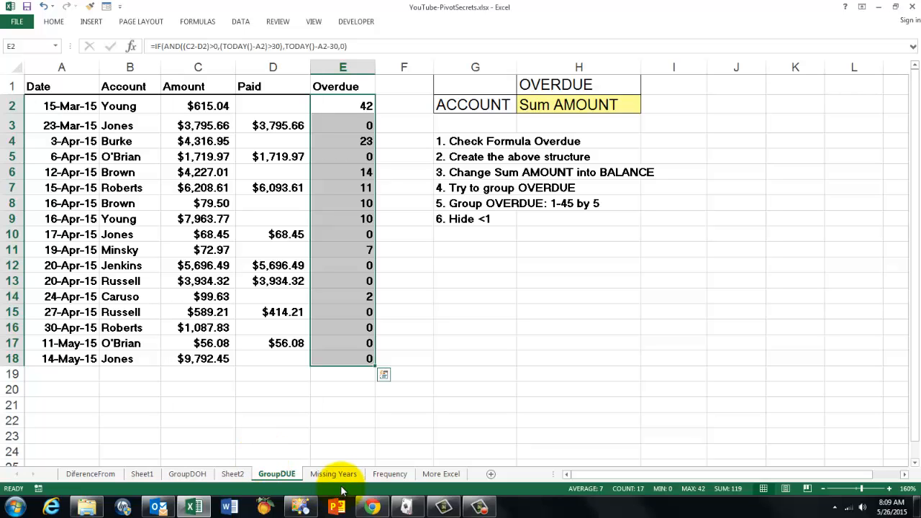
{"action": "left_click", "coordinate": [334, 478]}
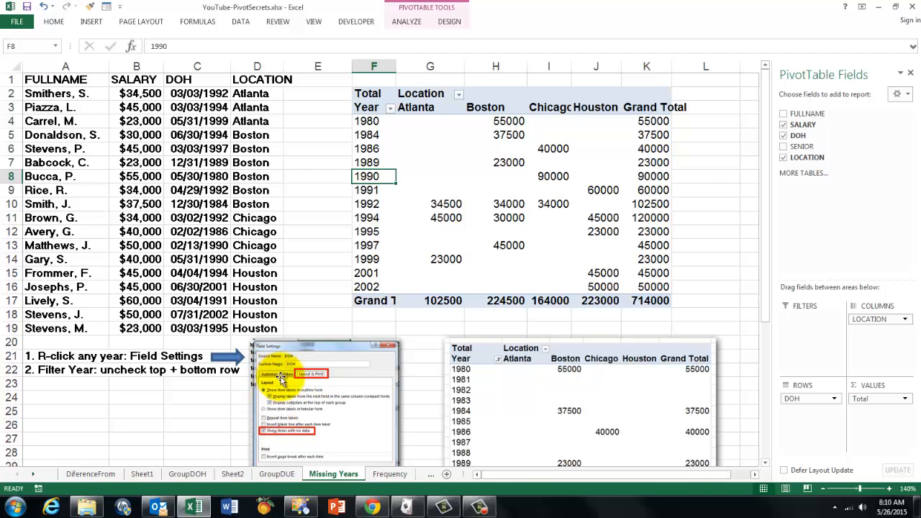
{"action": "right_click", "coordinate": [368, 193]}
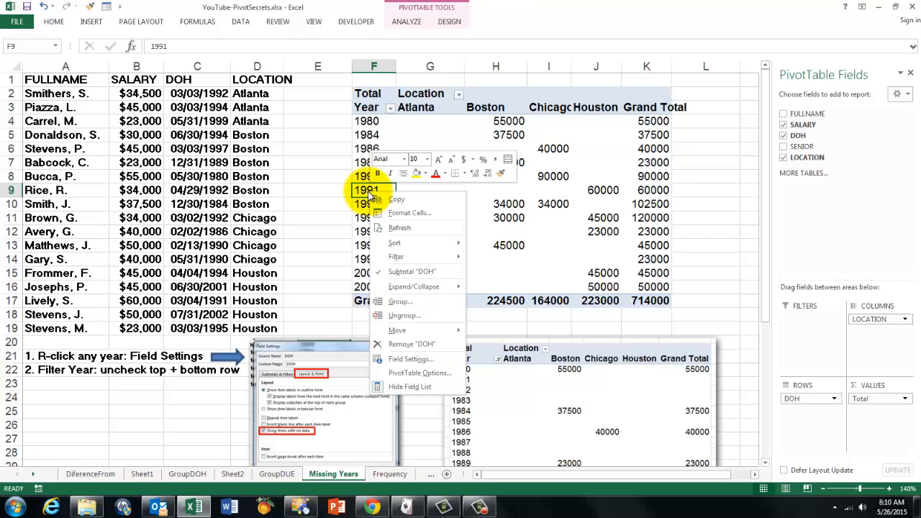
{"action": "left_click", "coordinate": [403, 360]}
{"action": "left_click_drag", "start_coordinate": [408, 234], "coordinate": [520, 168]}
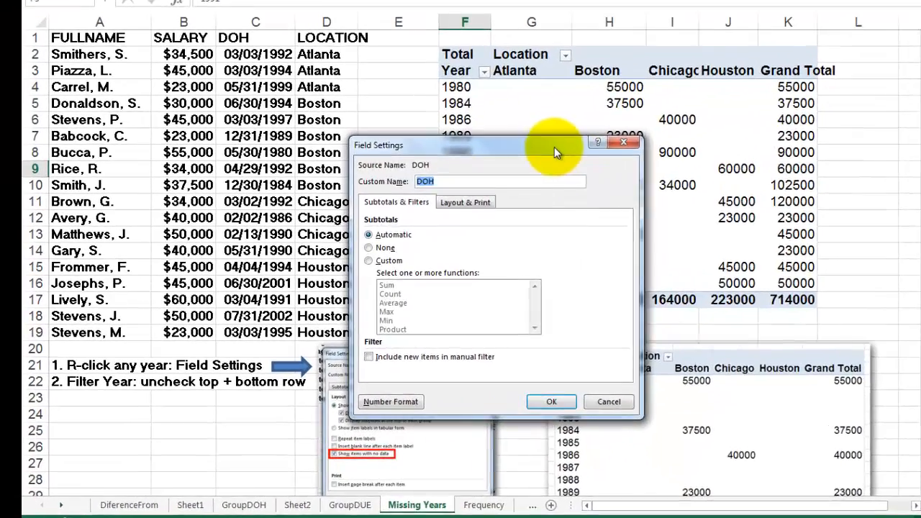
{"action": "left_click_drag", "start_coordinate": [452, 172], "coordinate": [615, 118]}
{"action": "left_click_drag", "start_coordinate": [791, 71], "coordinate": [780, 52]}
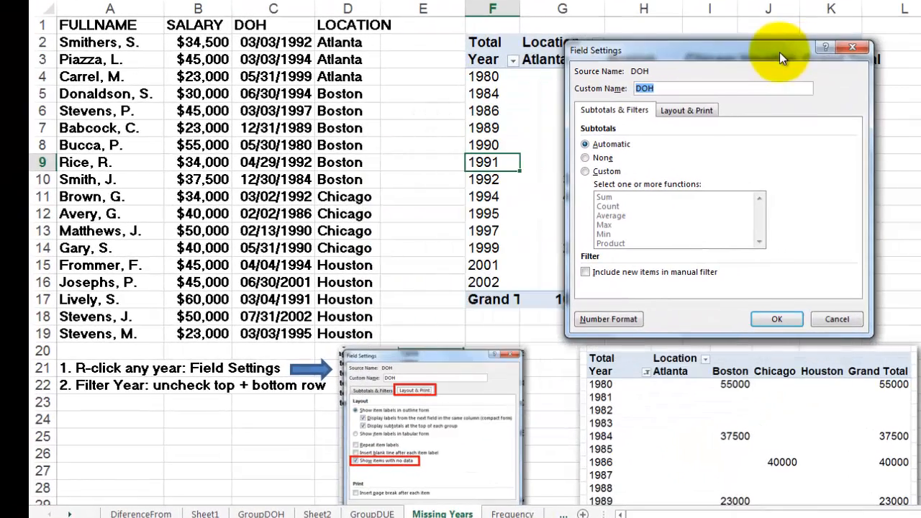
{"action": "left_click", "coordinate": [684, 108]}
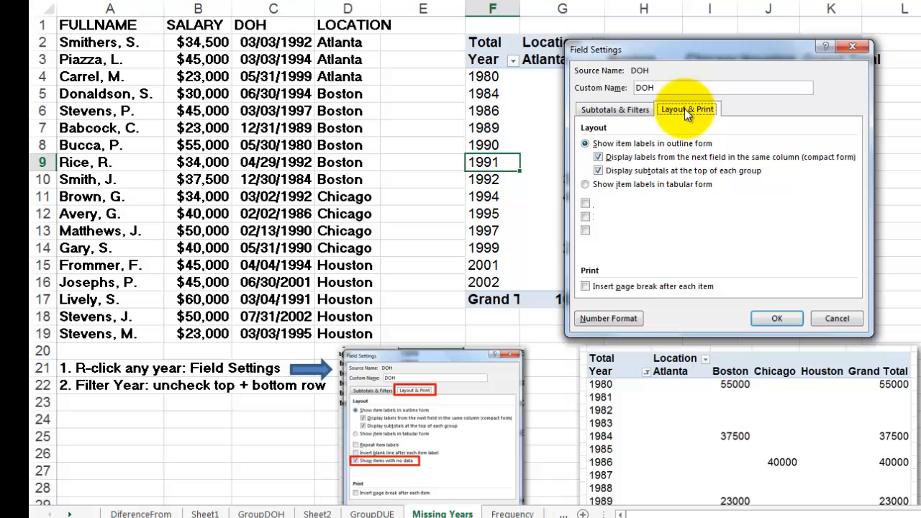
{"action": "left_click", "coordinate": [585, 231]}
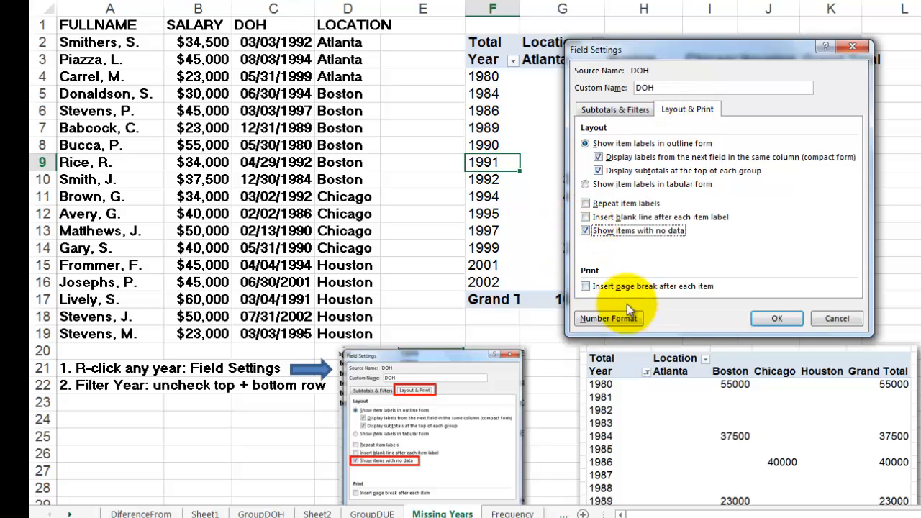
{"action": "left_click", "coordinate": [775, 319]}
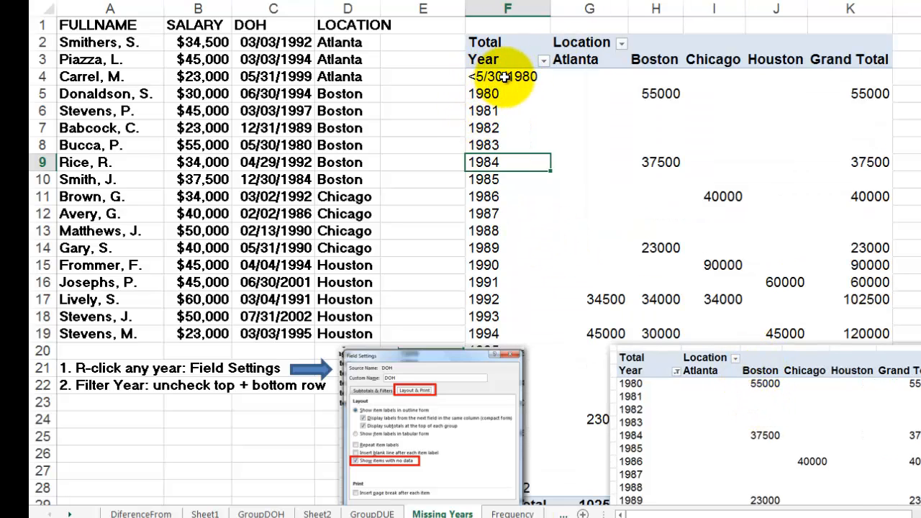
Filter the Year row labels to exclude the <5/30/1980 and >8/1/2002 items.
{"action": "left_click", "coordinate": [545, 62]}
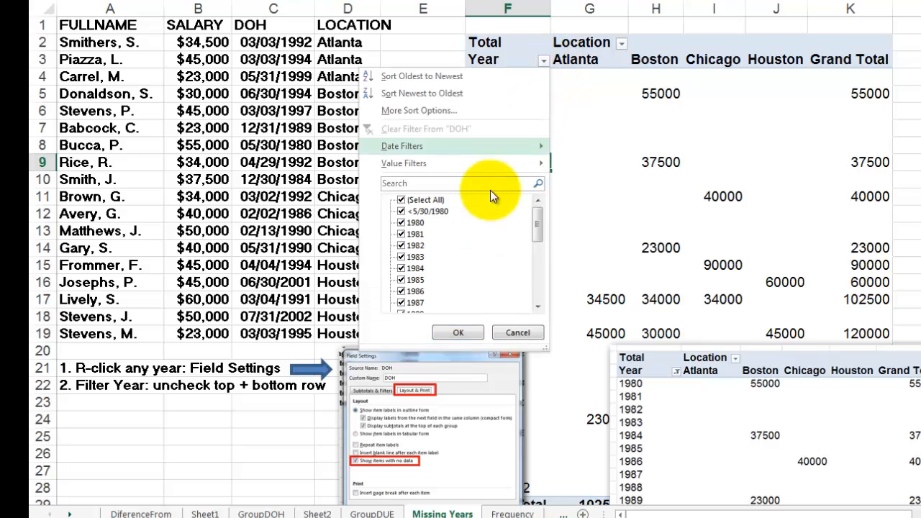
{"action": "left_click", "coordinate": [401, 211]}
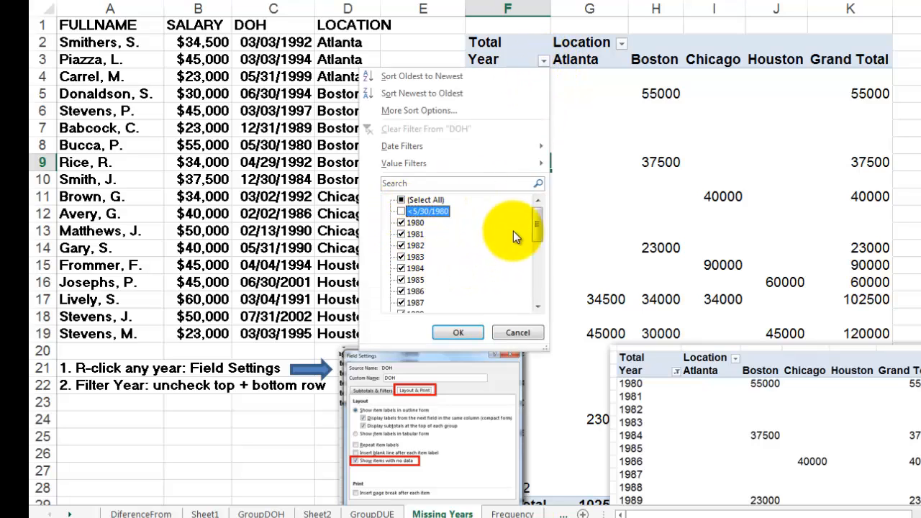
{"action": "left_click_drag", "start_coordinate": [537, 234], "coordinate": [536, 305]}
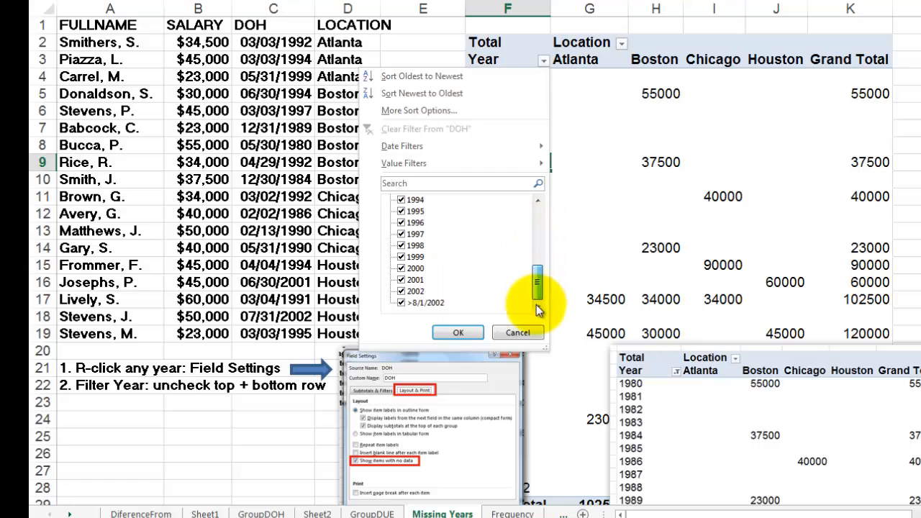
{"action": "left_click", "coordinate": [402, 303]}
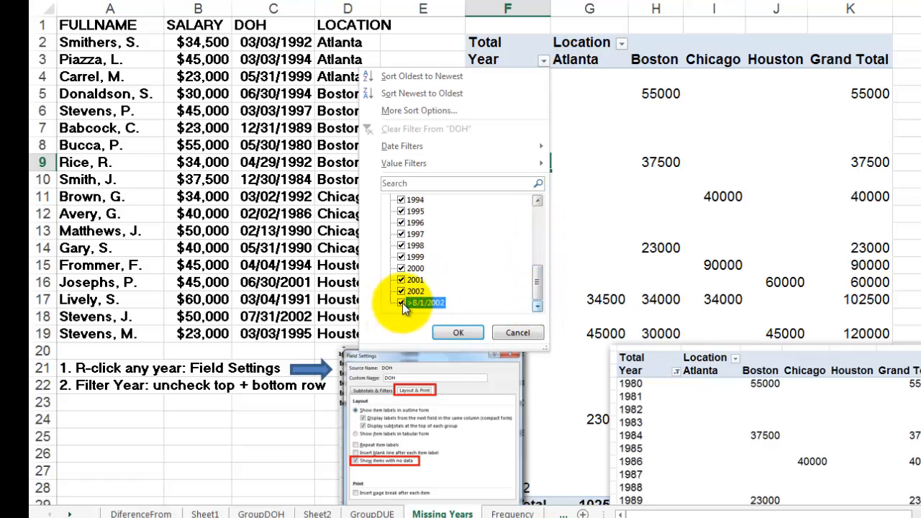
{"action": "left_click", "coordinate": [459, 334]}
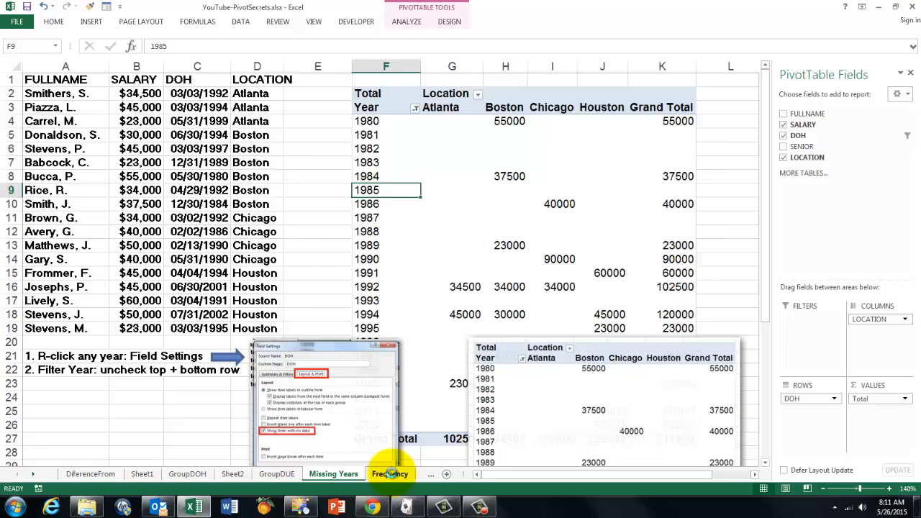
Open the Frequency sheet to examine its Seniority PivotTable and average salary calculations.
{"action": "left_click", "coordinate": [389, 474]}
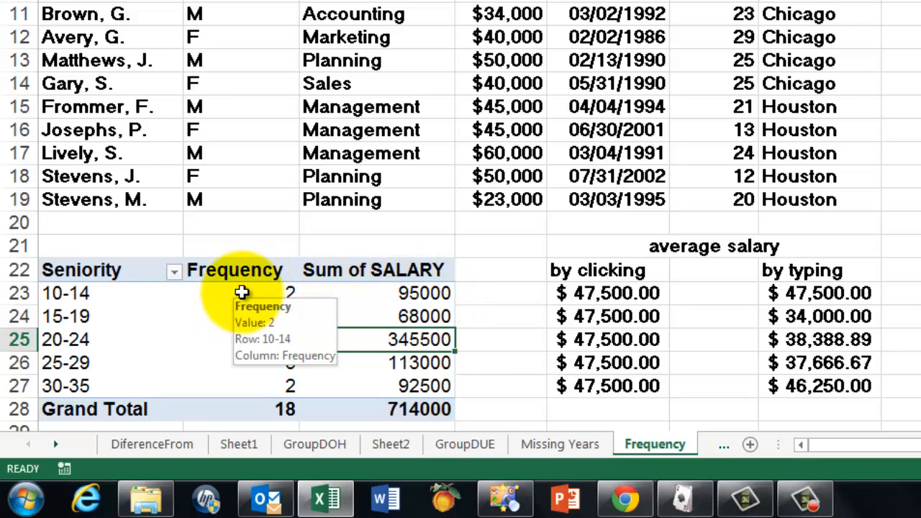
Examine the Frequency field's value settings, including the Count summary and the available Show Values As calculations, and leave them unapplied.
{"action": "left_click", "coordinate": [242, 291]}
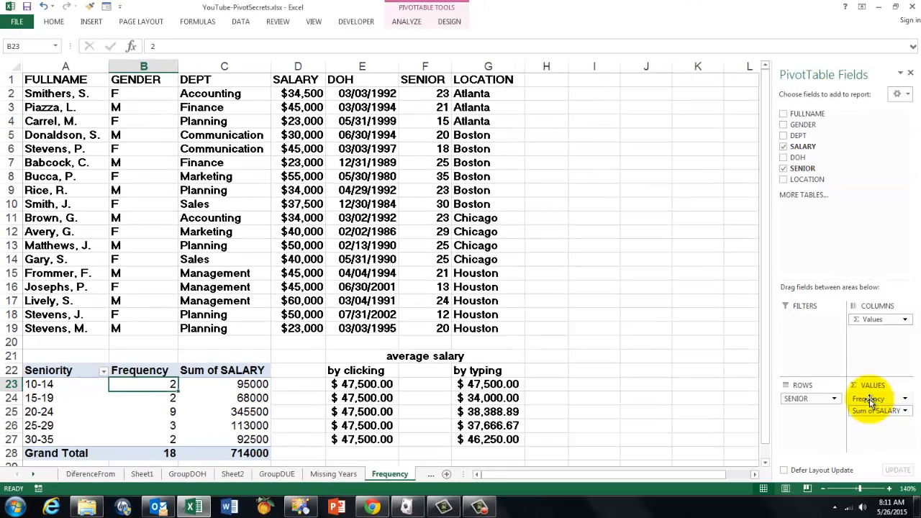
{"action": "left_click", "coordinate": [871, 400]}
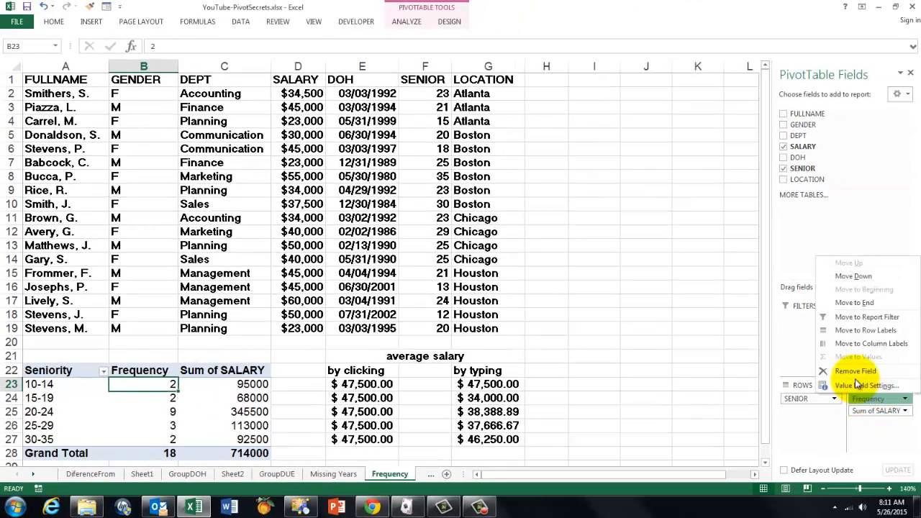
{"action": "left_click", "coordinate": [866, 387]}
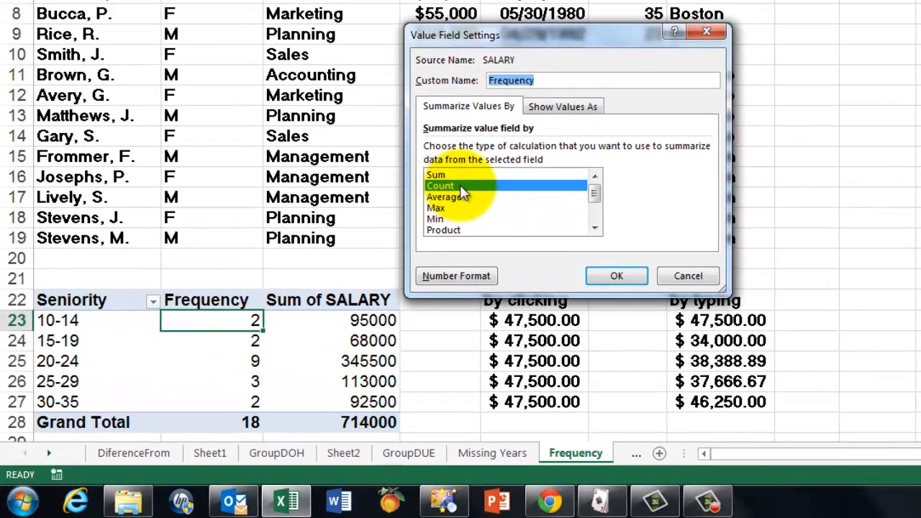
{"action": "left_click", "coordinate": [571, 108]}
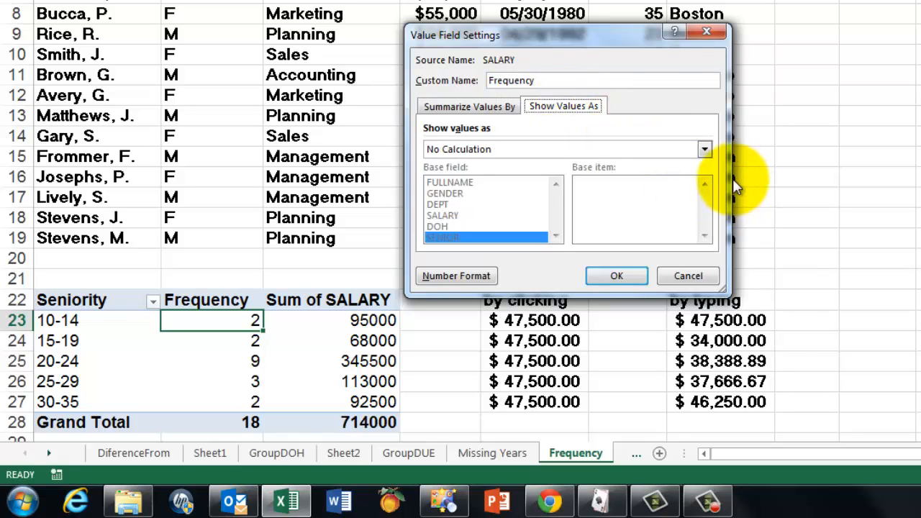
{"action": "left_click", "coordinate": [705, 150]}
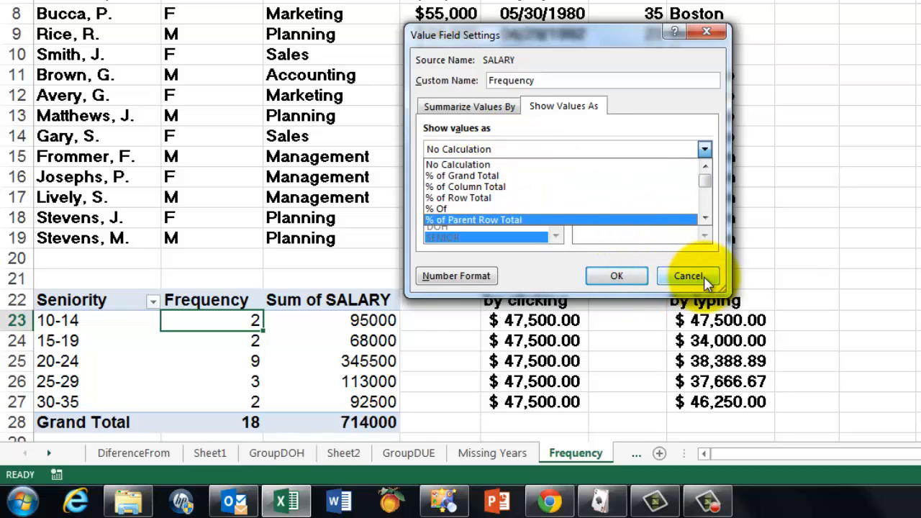
{"action": "left_click", "coordinate": [688, 276]}
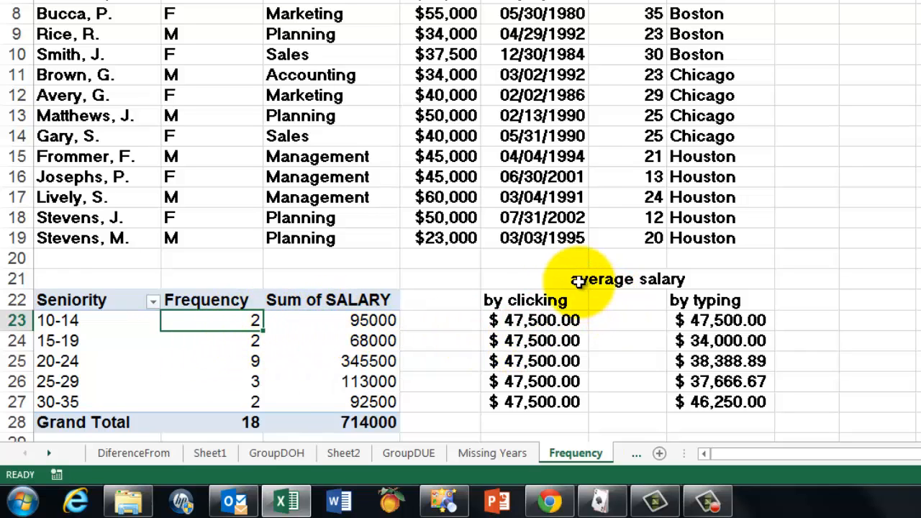
In E23, divide the 10-14 group's Sum of SALARY by its Frequency using GETPIVOTDATA references picked from the PivotTable, and fill down to E27.
{"action": "left_click", "coordinate": [584, 282]}
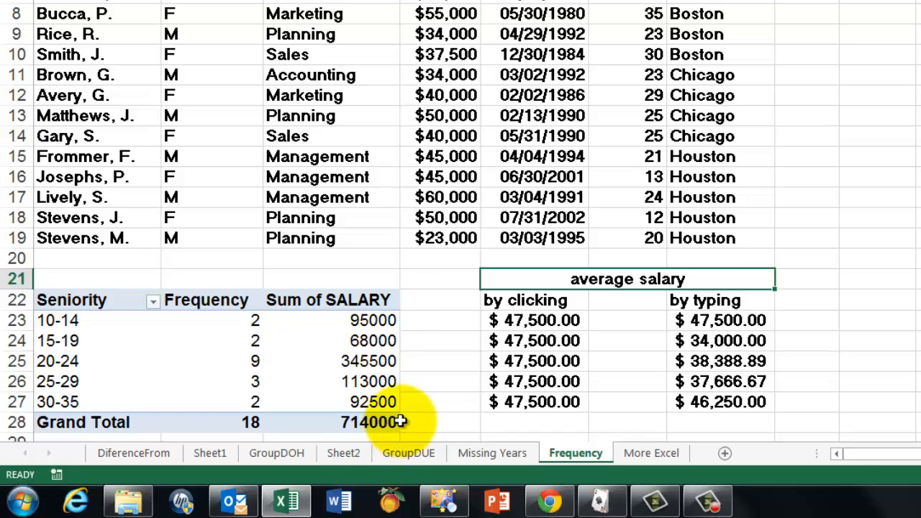
{"action": "left_click", "coordinate": [521, 322]}
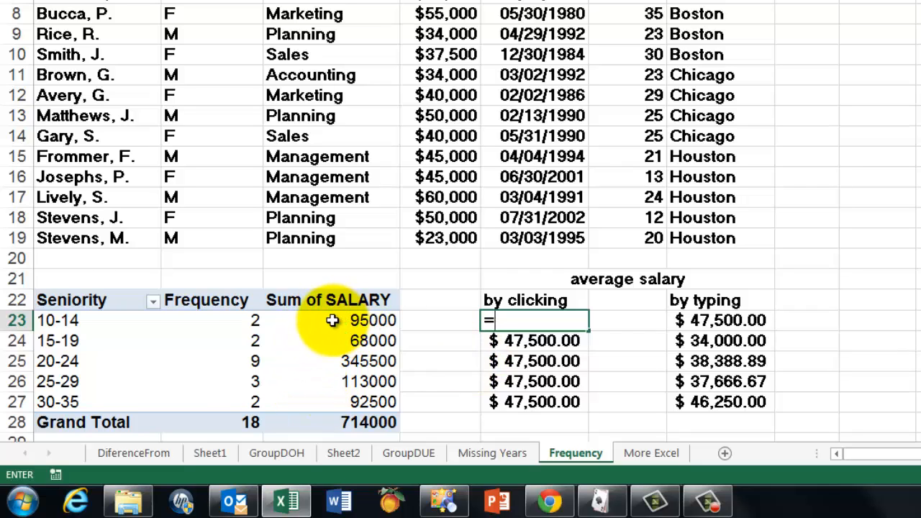
{"action": "left_click", "coordinate": [331, 321]}
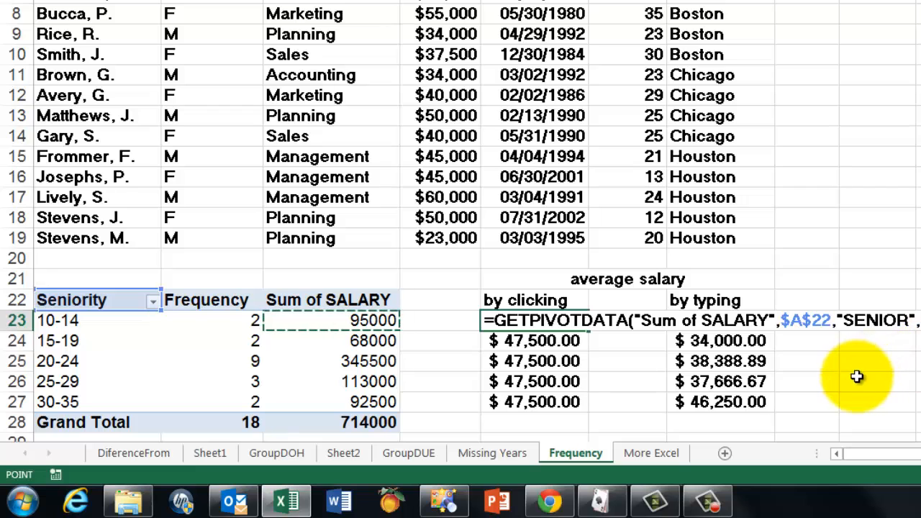
{"action": "type", "text": "/"}
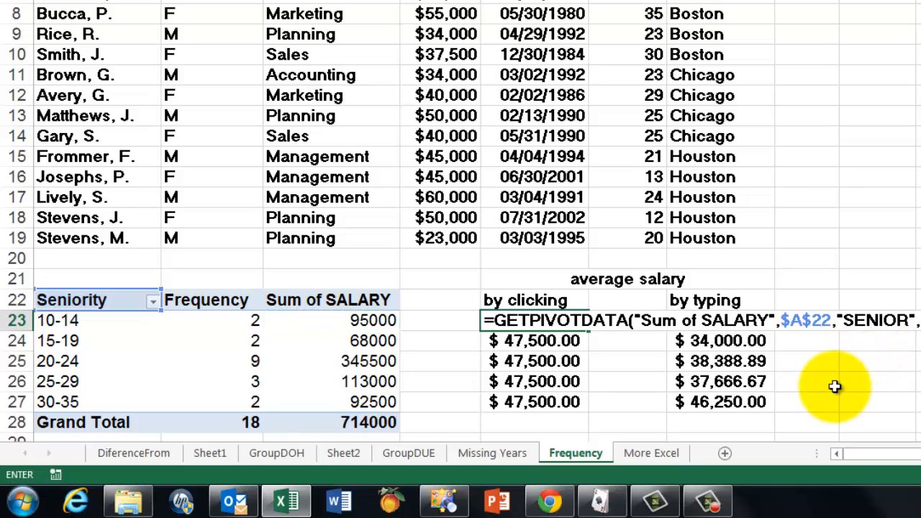
{"action": "left_click", "coordinate": [225, 321]}
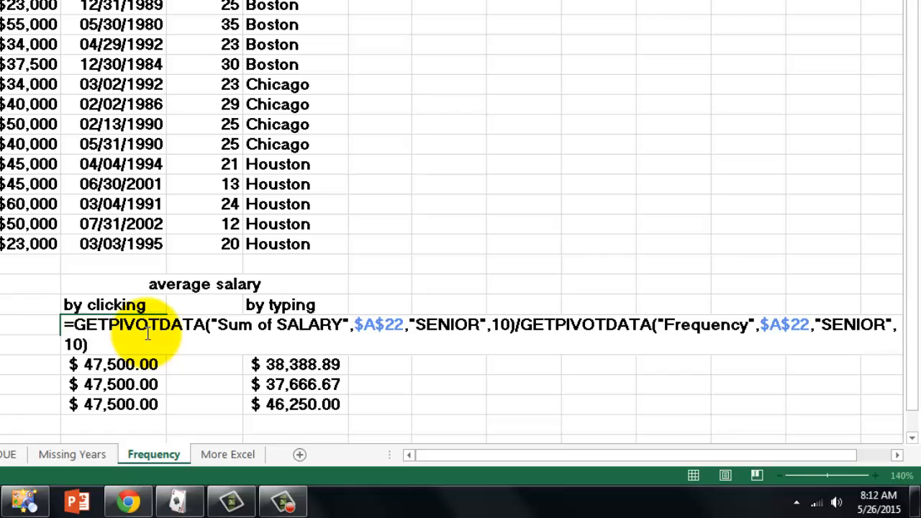
{"action": "key", "text": "Return"}
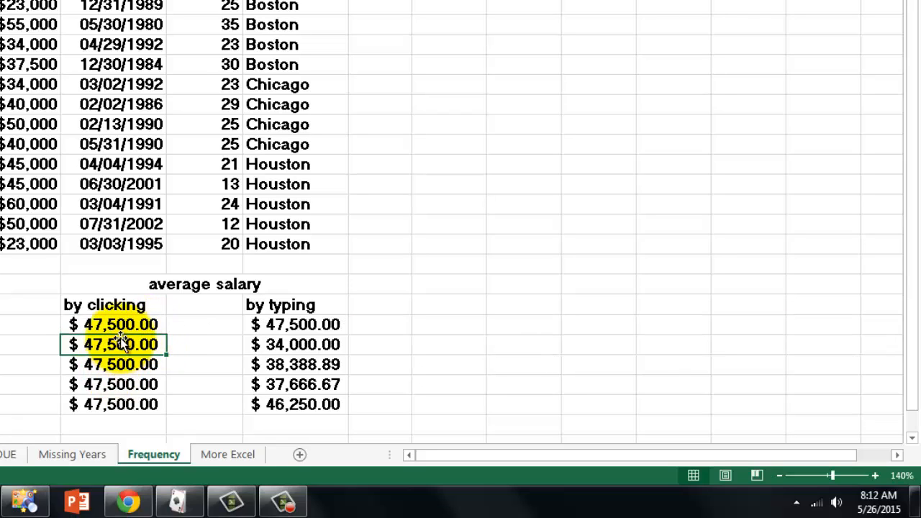
{"action": "left_click", "coordinate": [162, 327]}
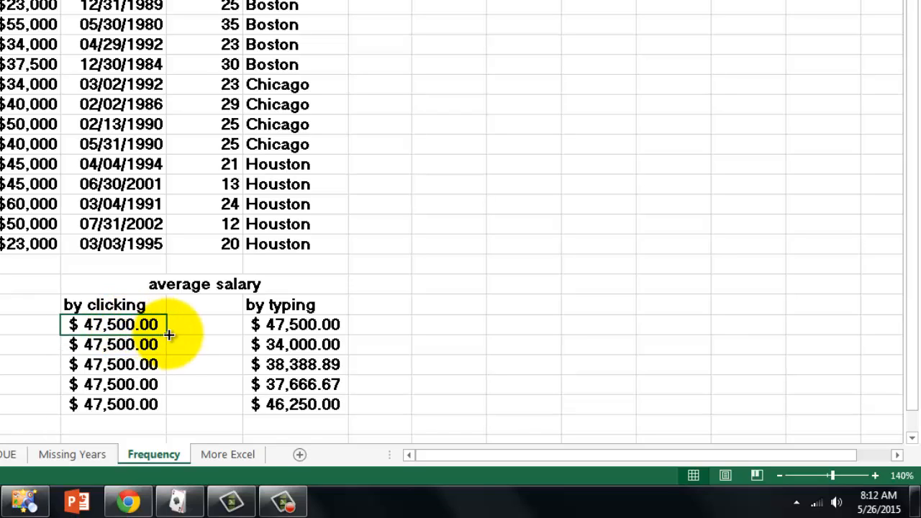
{"action": "left_click_drag", "start_coordinate": [168, 335], "coordinate": [170, 406]}
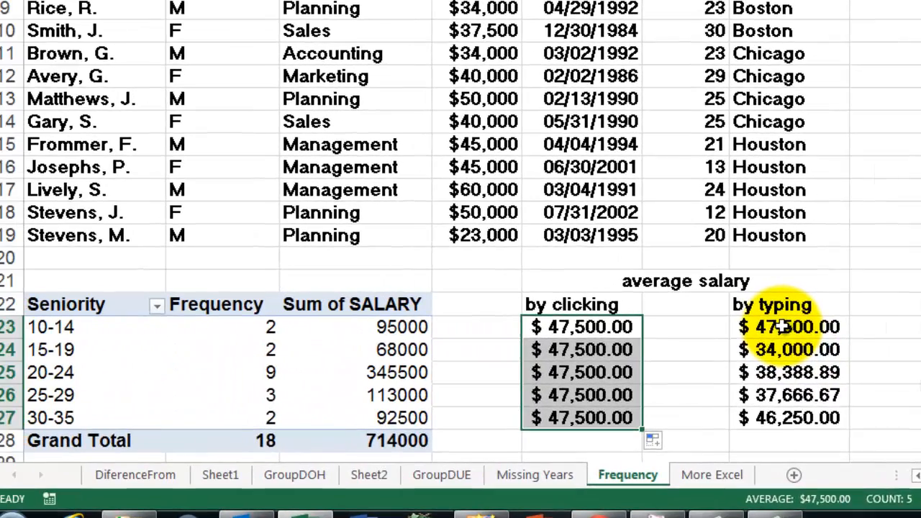
Replace the by typing average salary in G23 with the formula =C23/B23 and fill it down to G27.
{"action": "left_click", "coordinate": [783, 326]}
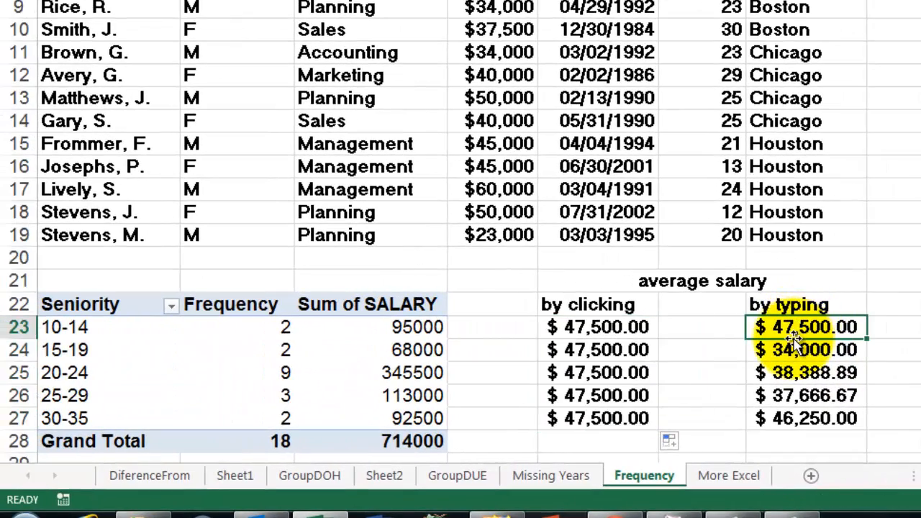
{"action": "key", "text": "Delete"}
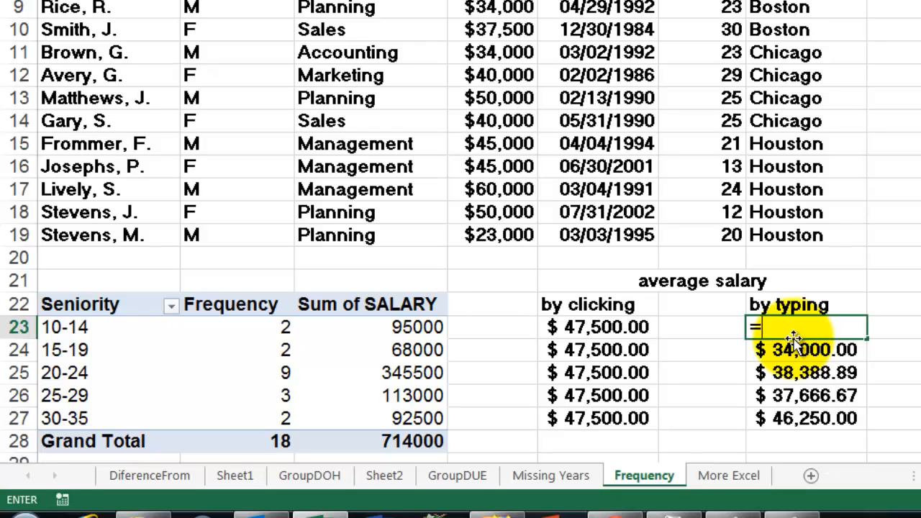
{"action": "type", "text": "=C"}
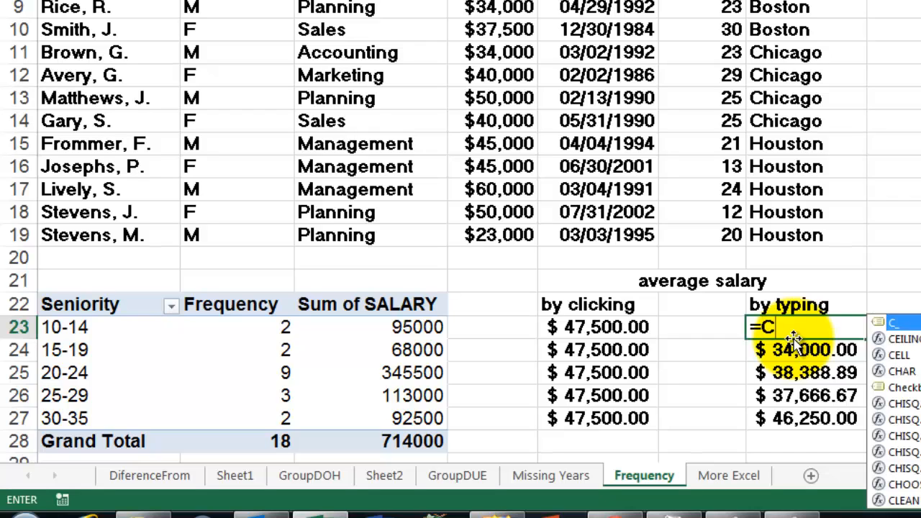
{"action": "type", "text": "23"}
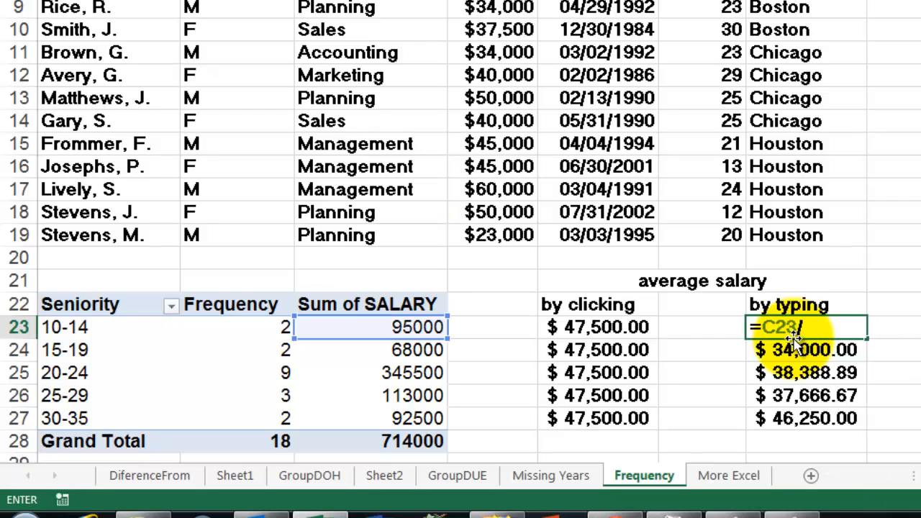
{"action": "type", "text": "/B23"}
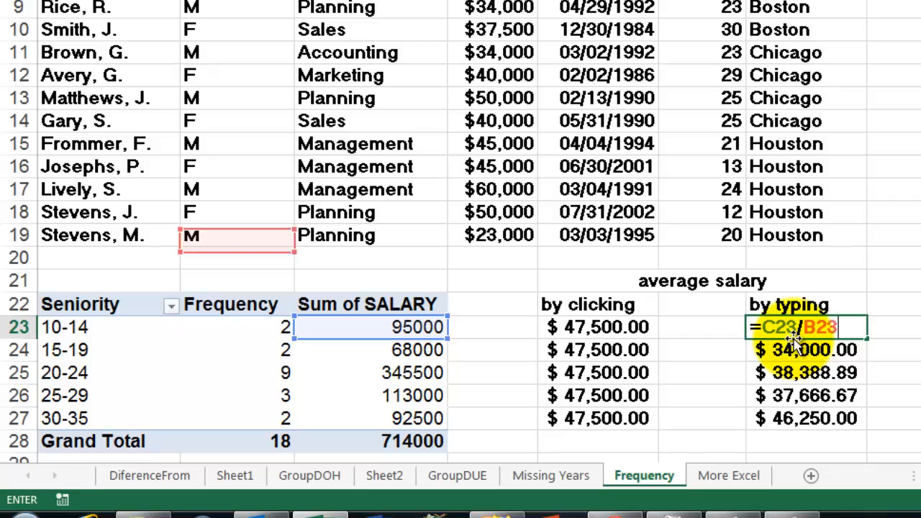
{"action": "key", "text": "ctrl+Return"}
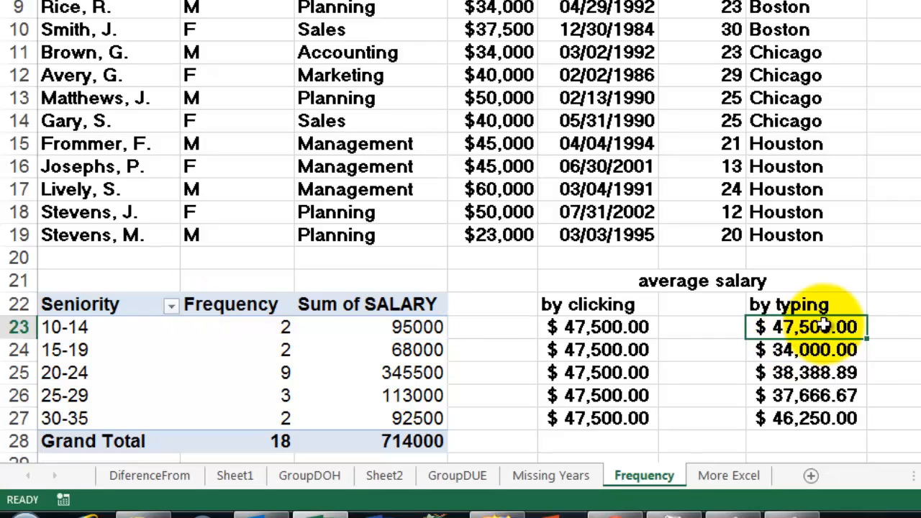
{"action": "double_click", "coordinate": [868, 338]}
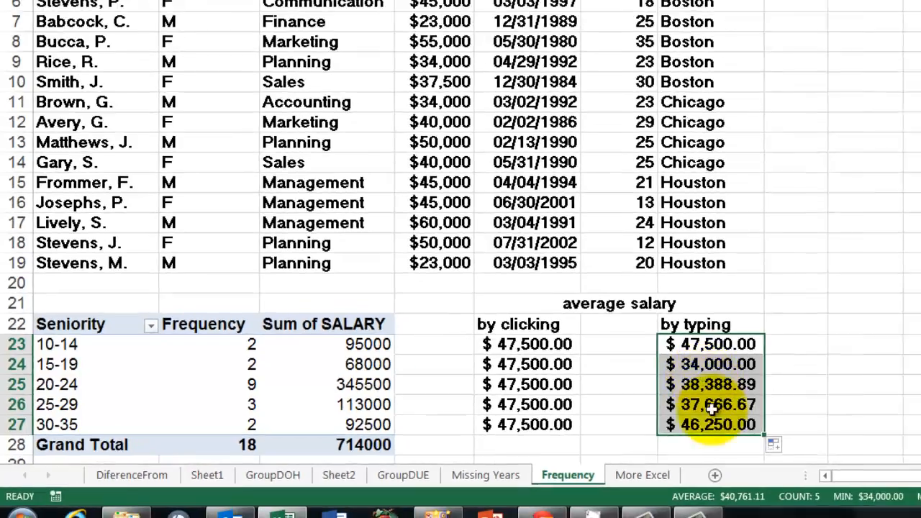
Open the More Excel sheet to view the course module overview.
{"action": "left_click", "coordinate": [648, 475]}
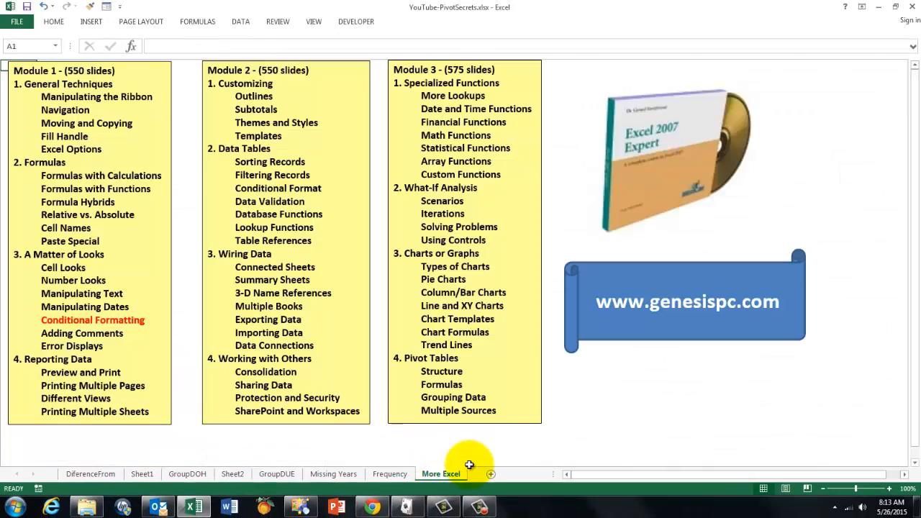